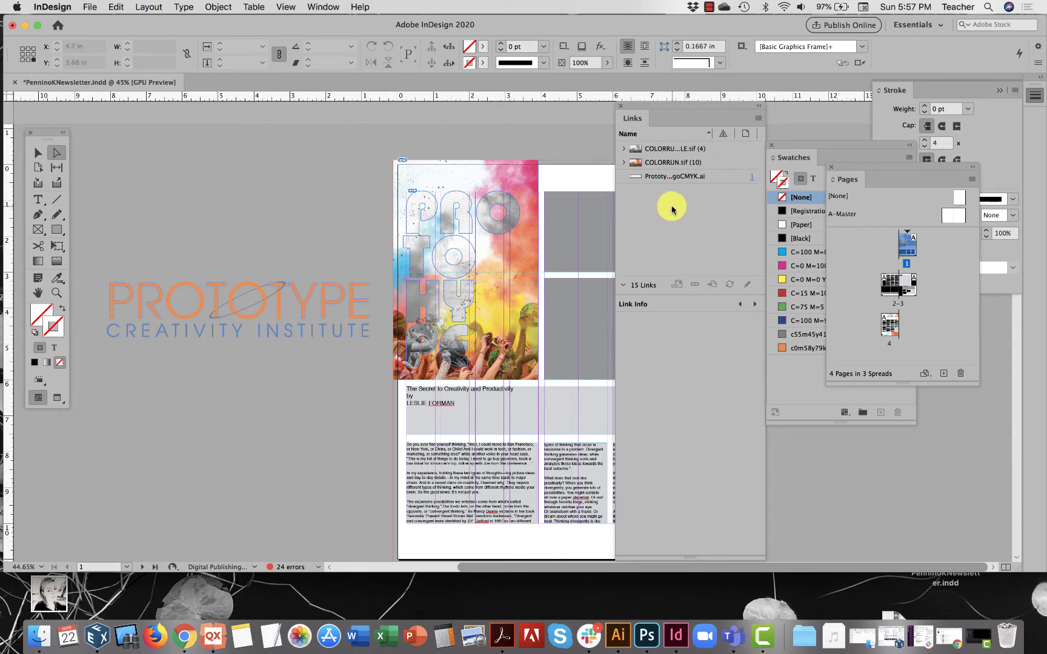
Place fruity.tif from the desktop's Newsletter Raster Images Resaved folder at full size on the pasteboard beside page 1.
click(91, 7)
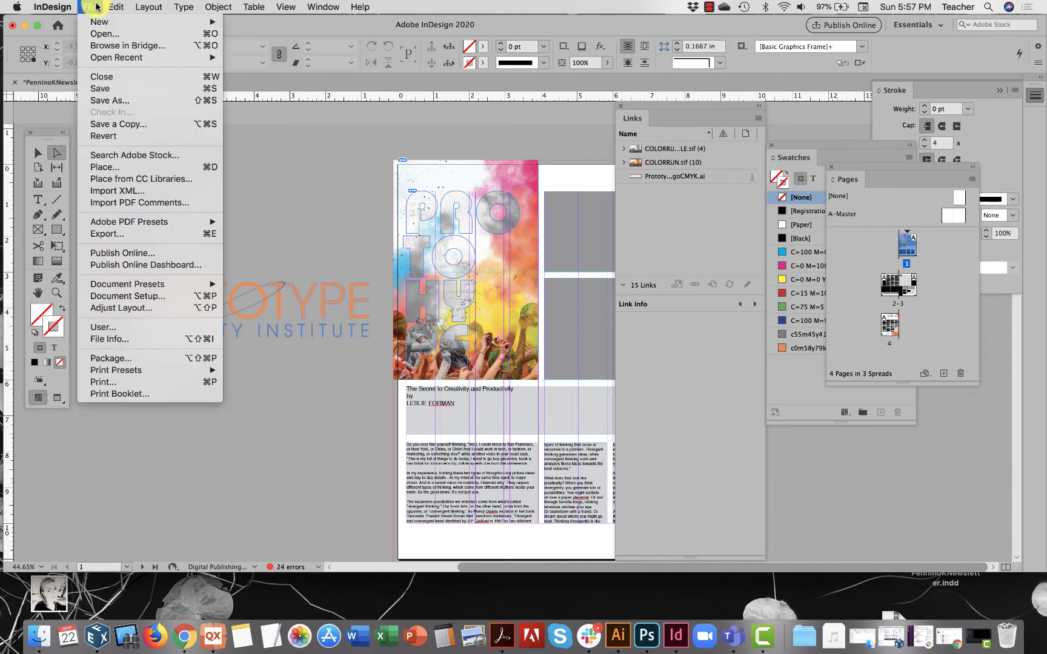
click(96, 167)
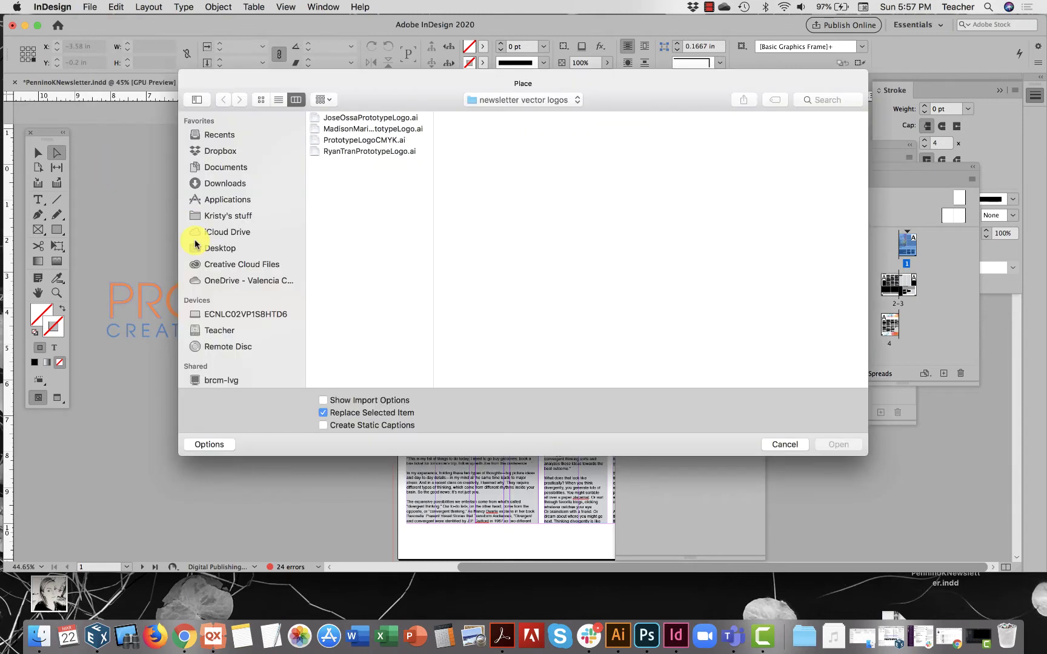
click(226, 250)
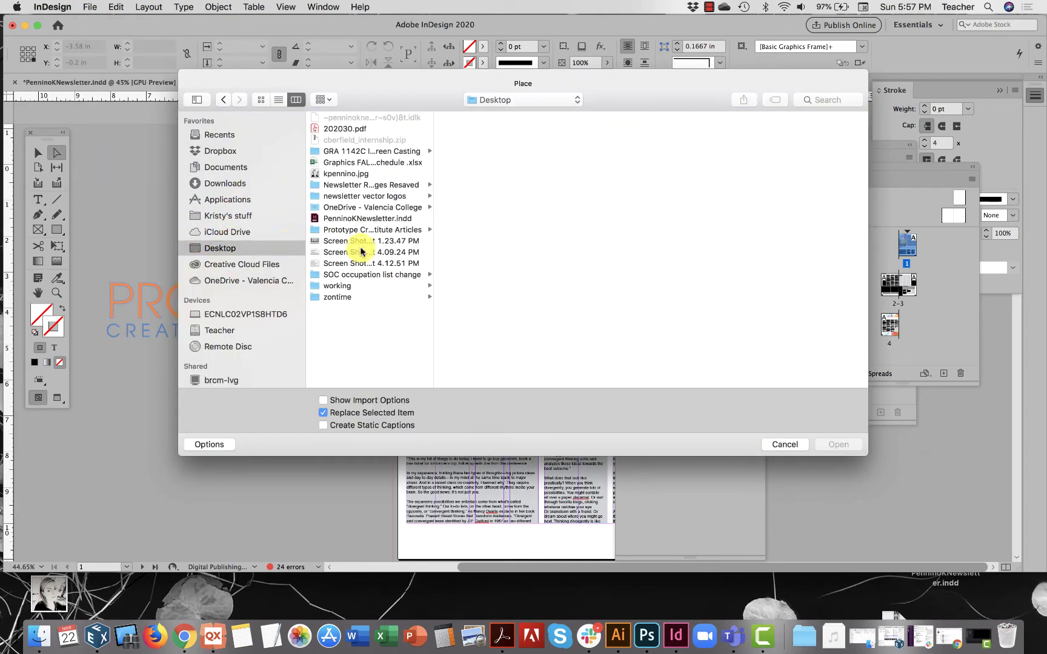
click(367, 185)
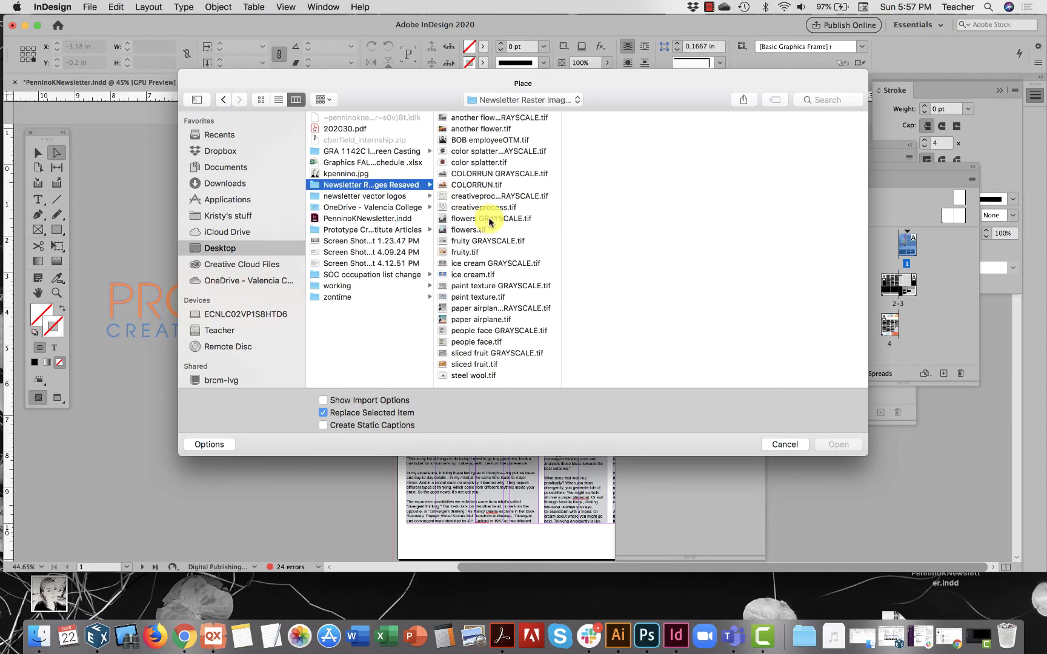
click(477, 252)
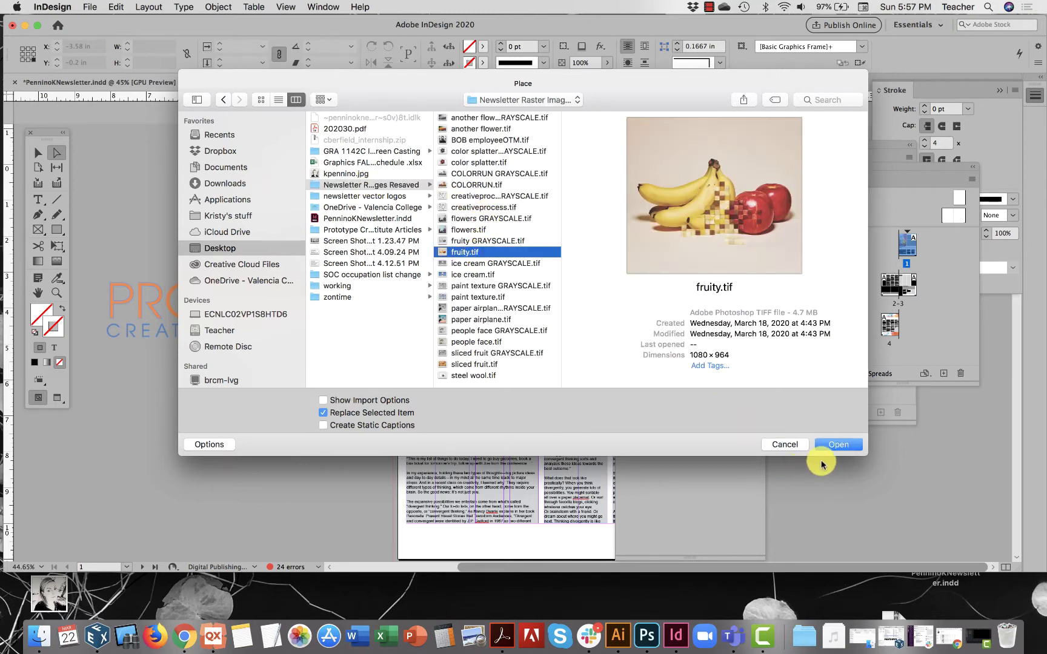
click(850, 448)
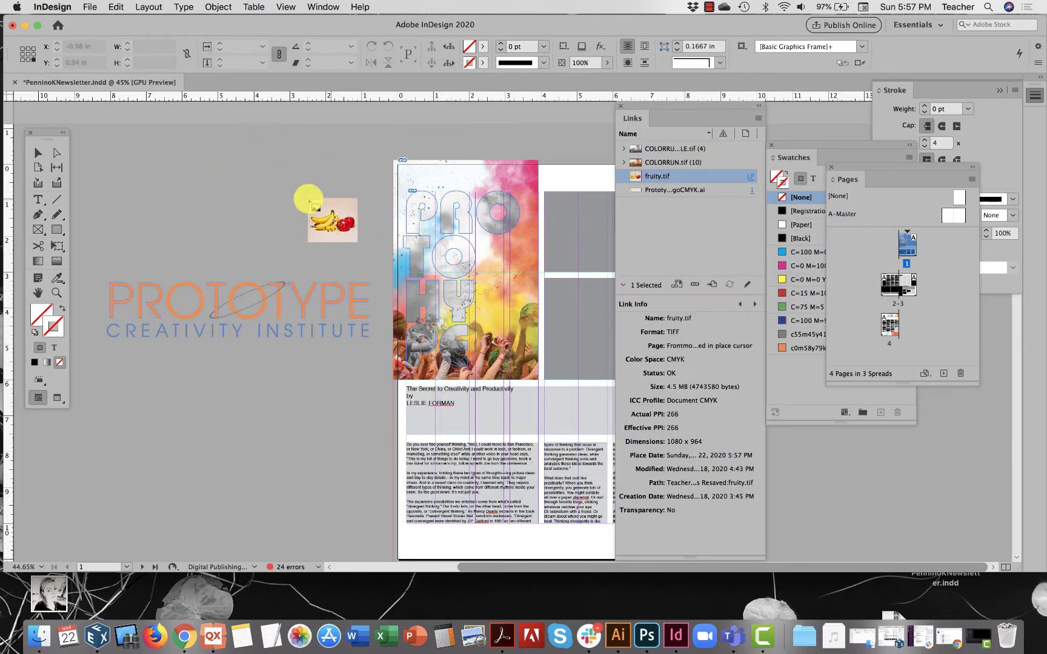
click(176, 177)
drag(238, 198, 568, 183)
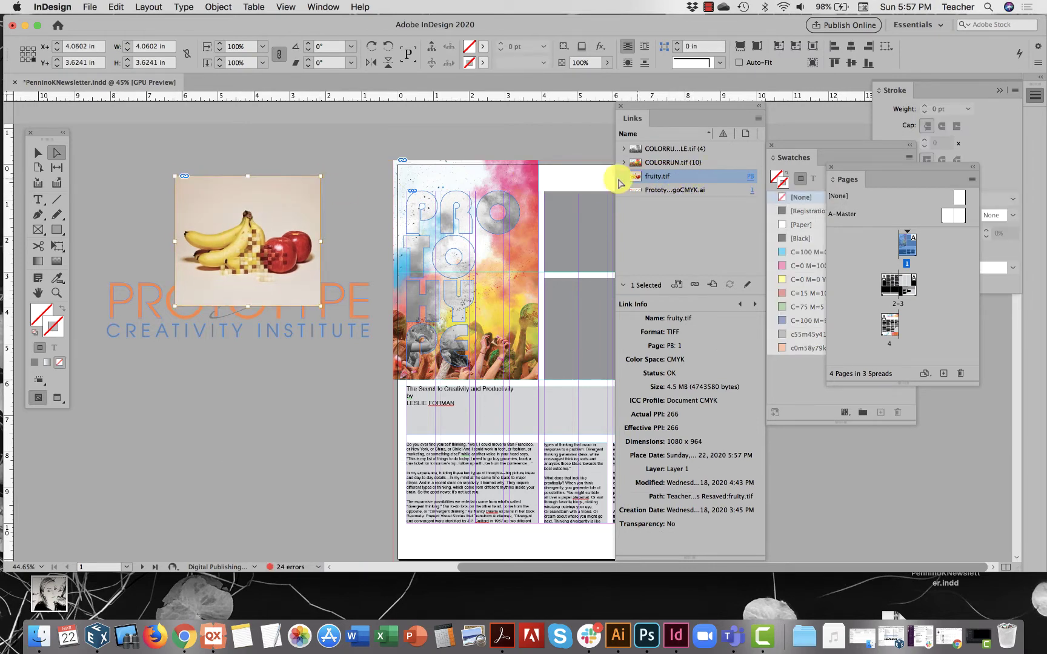
Move the placed fruit image up on the pasteboard so it clears the Prototype logo, and deselect it.
click(37, 152)
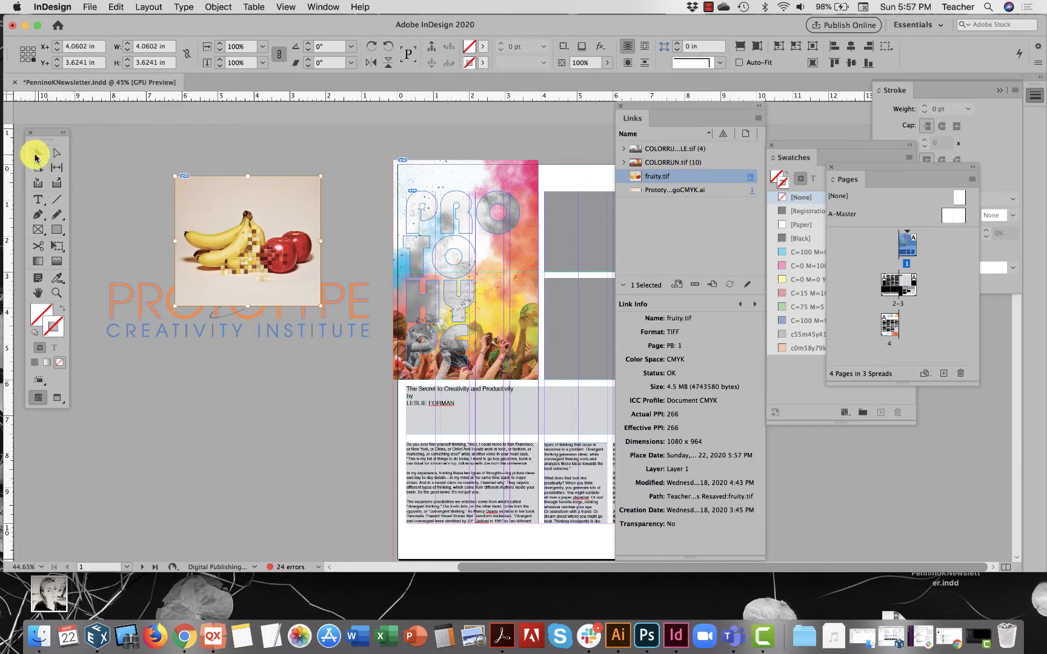
click(158, 196)
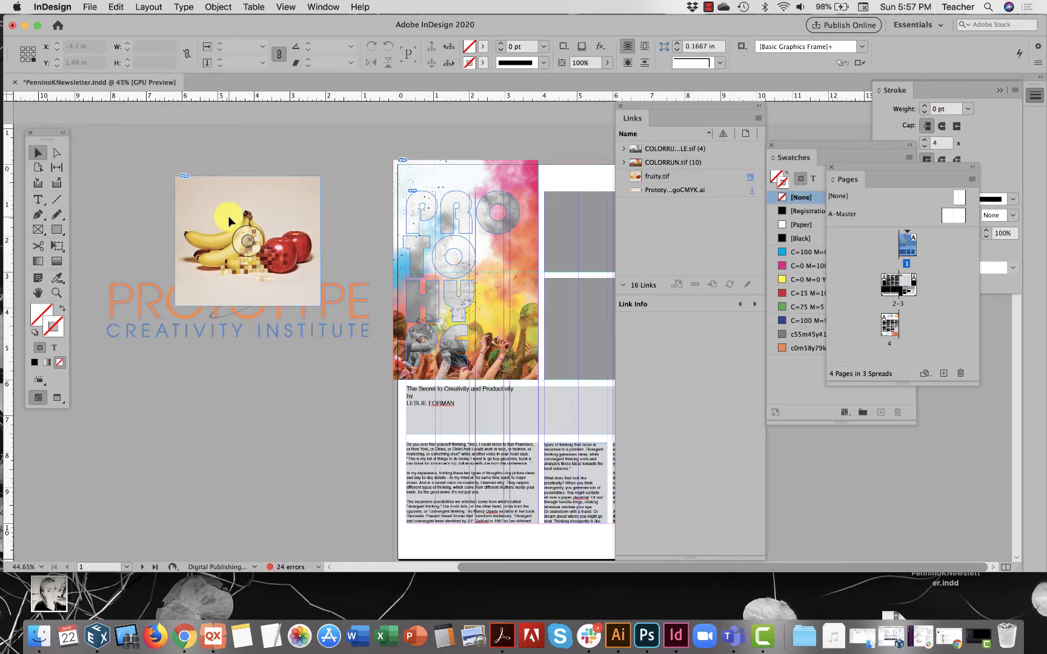
drag(228, 216, 191, 175)
click(330, 215)
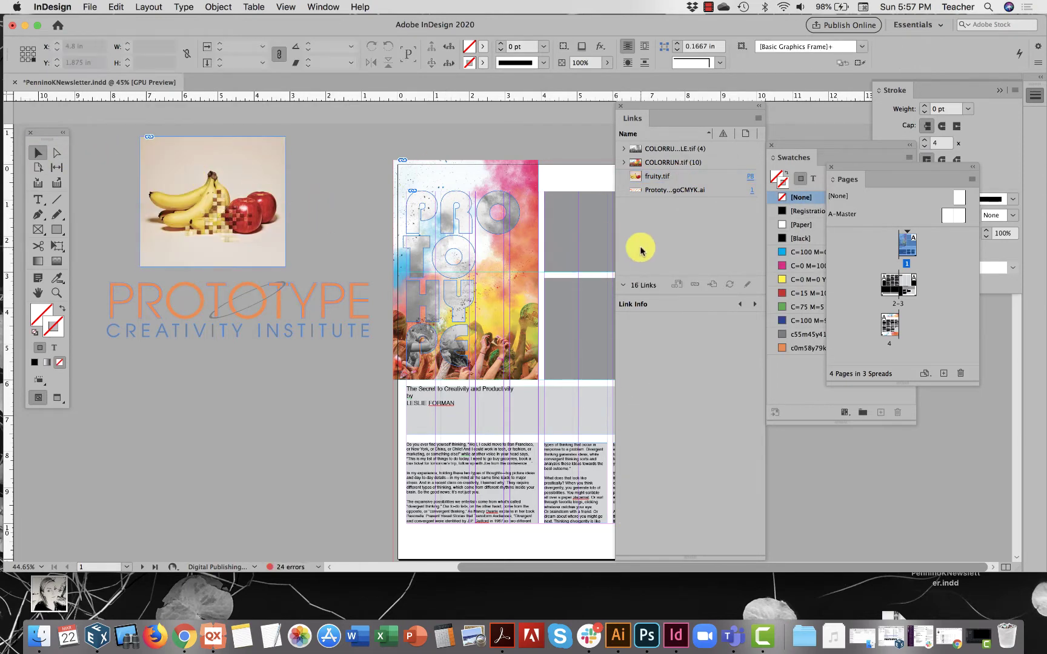
Review the link information for COLORRUN GRAYSCALE.tif, COLORRUN.tif, fruity.tif and PrototypeLogoCMYK.ai.
click(654, 149)
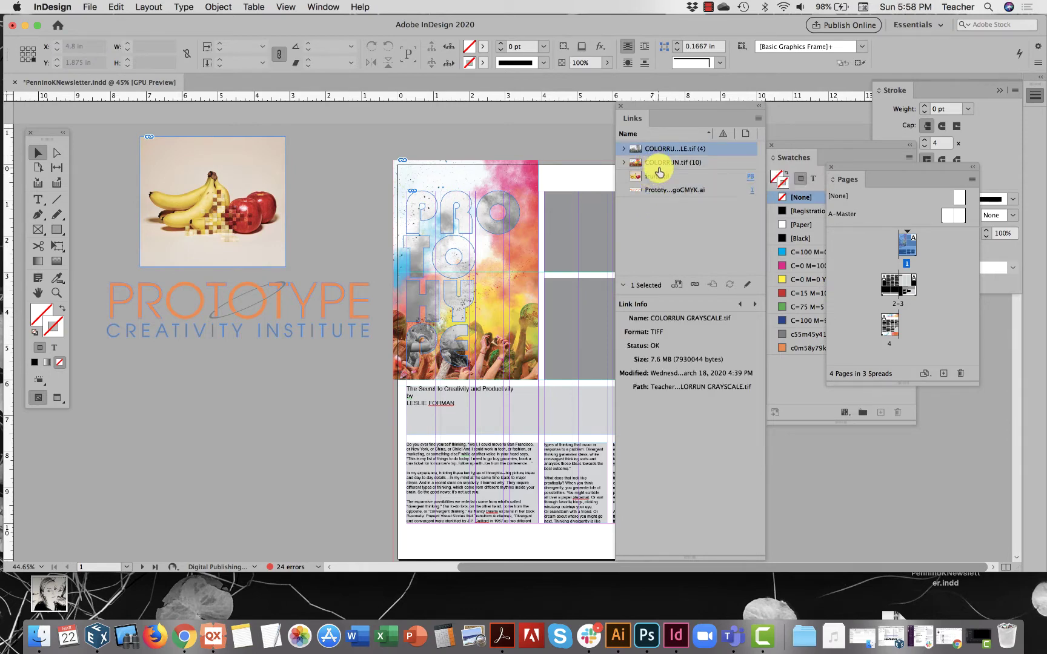
click(661, 163)
click(661, 177)
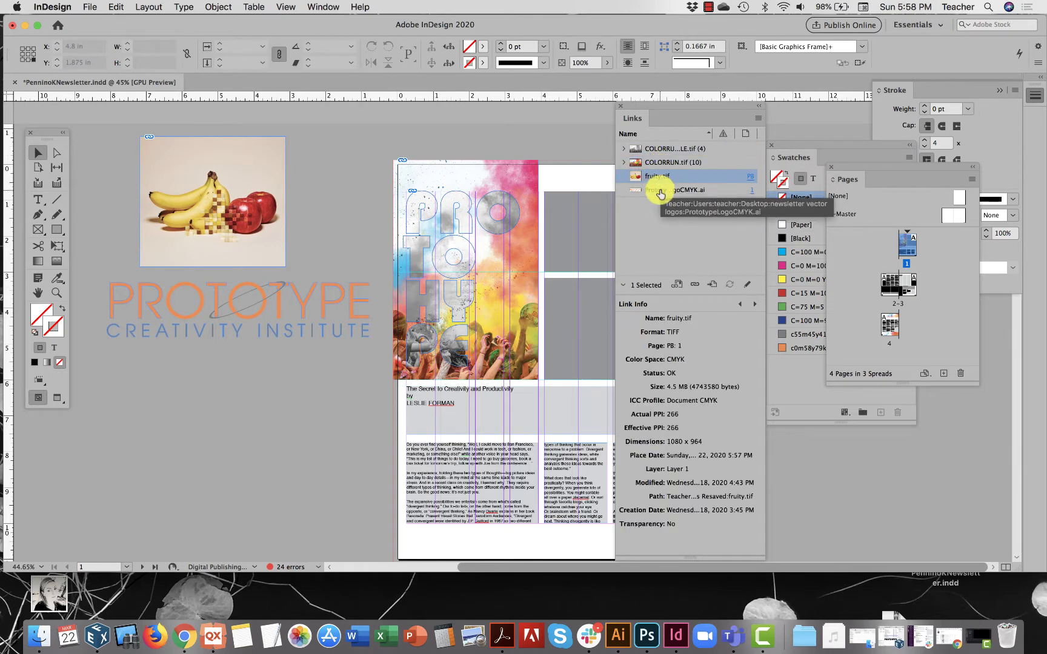
click(661, 192)
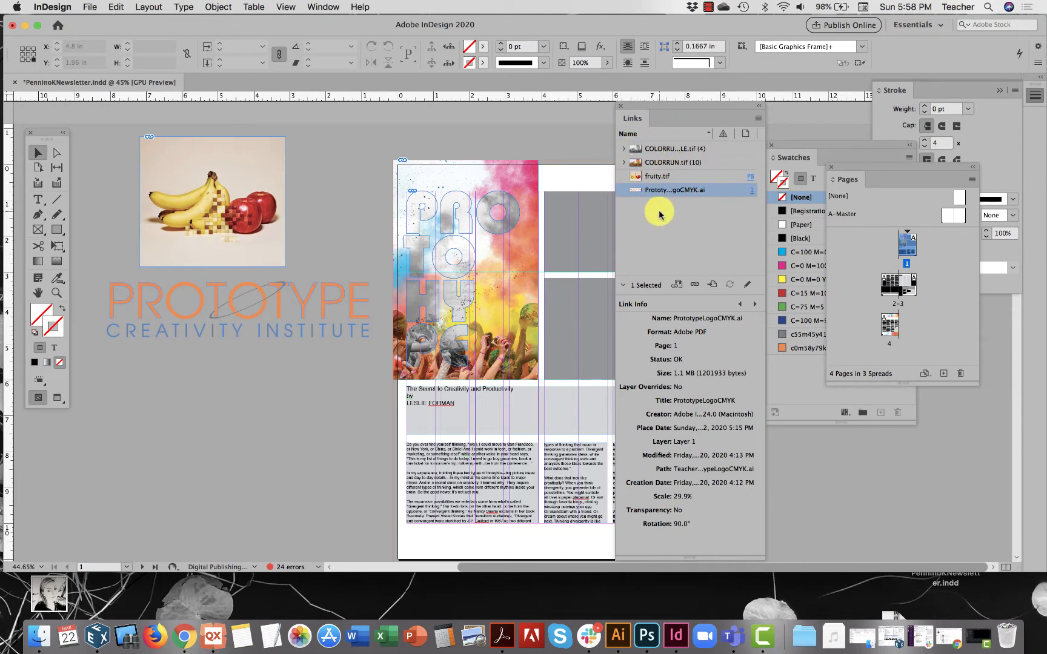
Move the fruit image closer to the page and set its display performance to Typical Display.
click(243, 168)
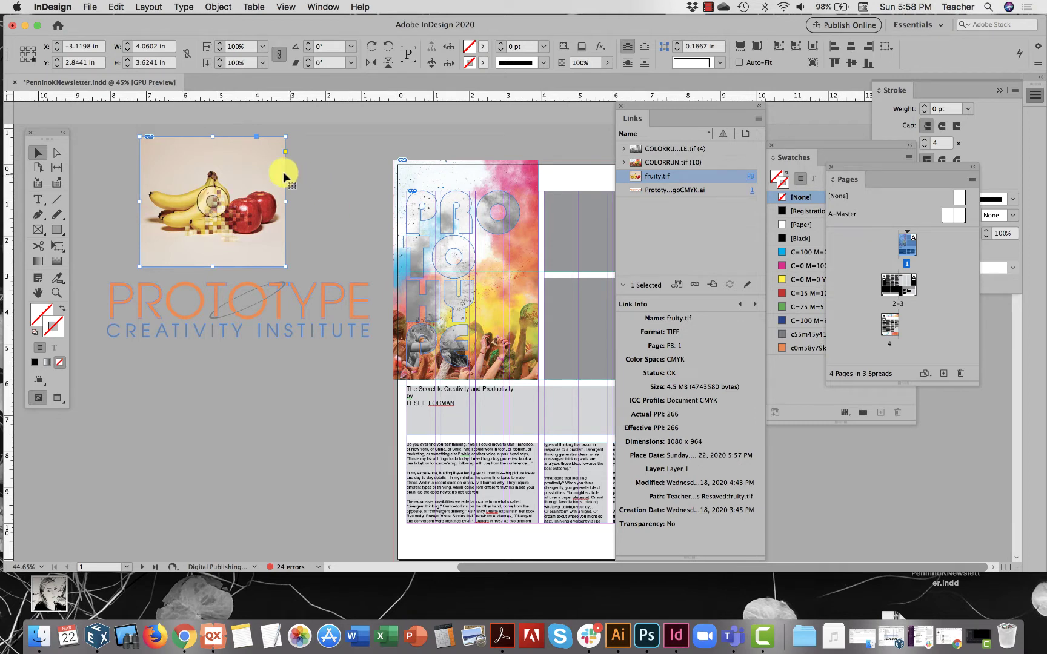
drag(253, 162, 344, 161)
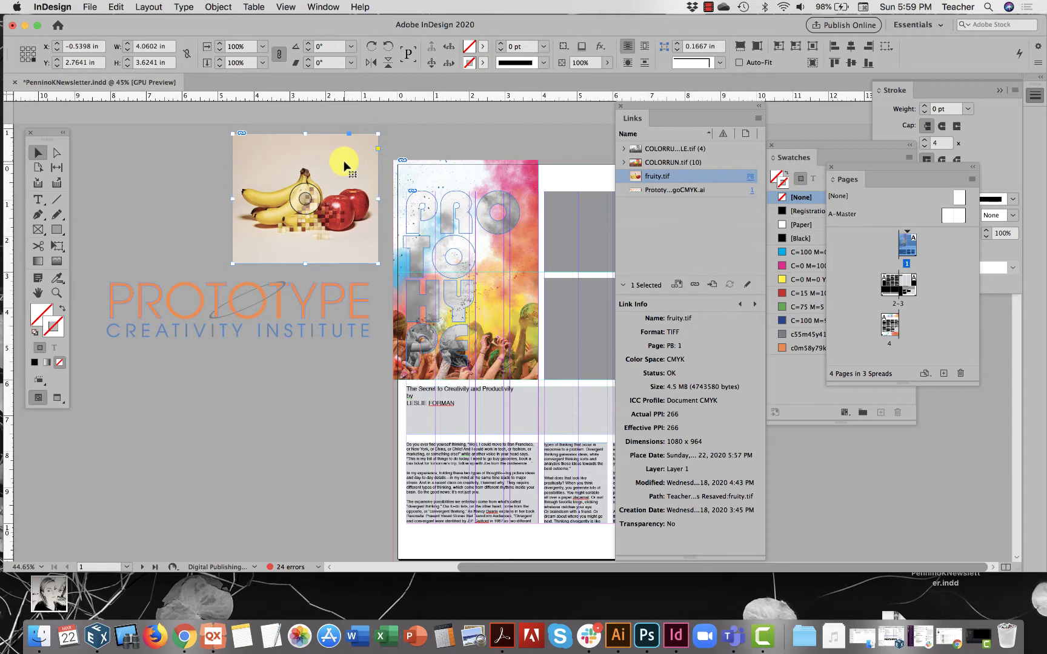
right_click(344, 166)
mouse_move(384, 525)
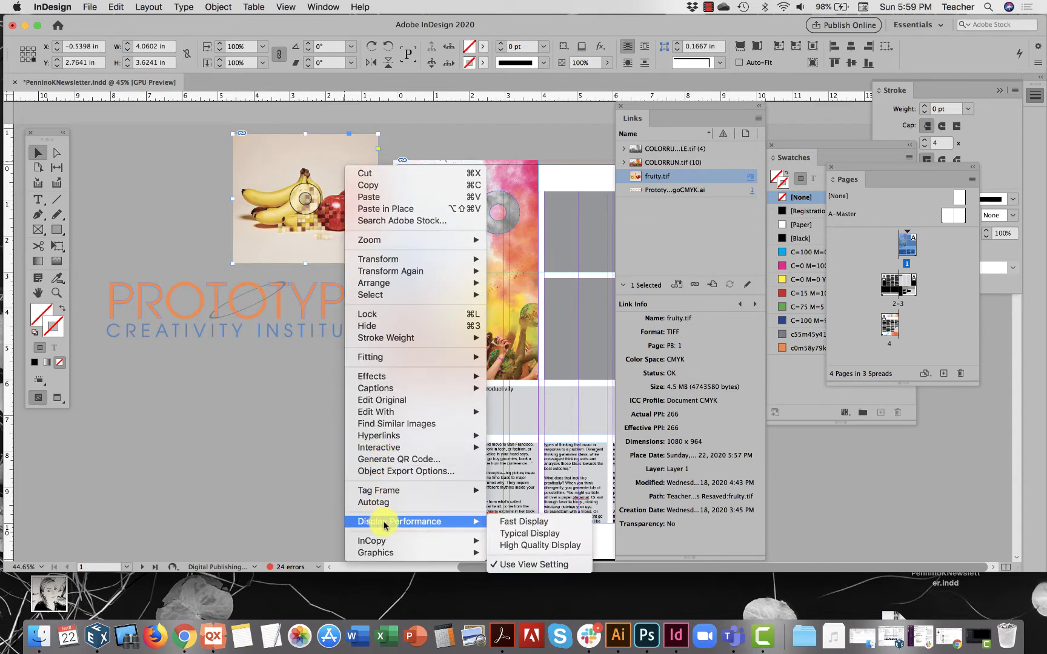
click(530, 533)
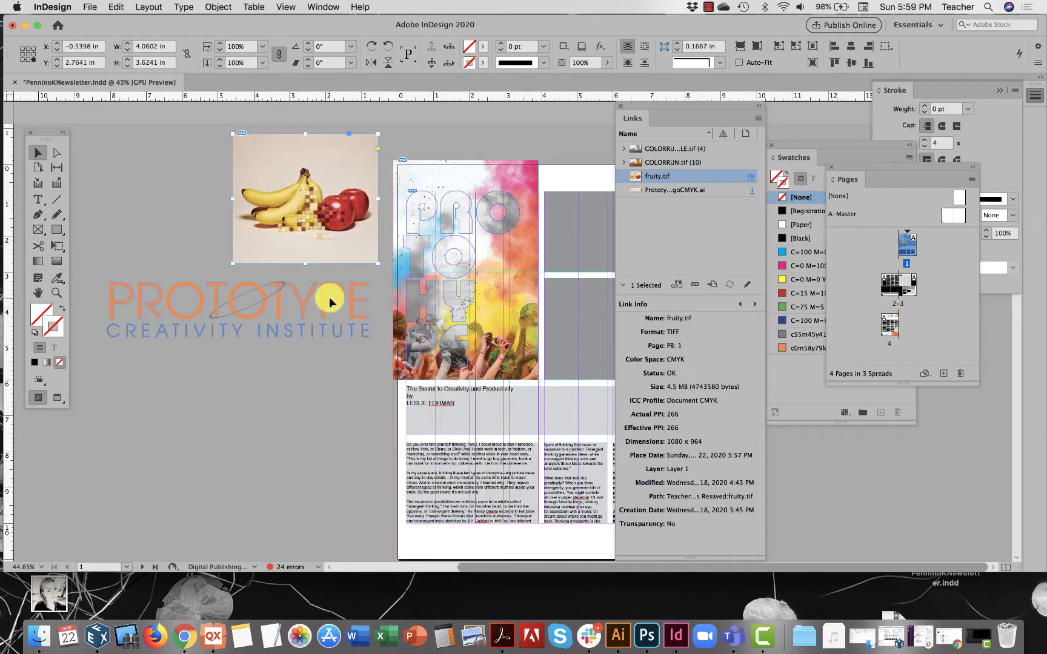
Change the fruit image's display performance to High Quality Display while viewing it enlarged.
scroll(364, 212, up, 5)
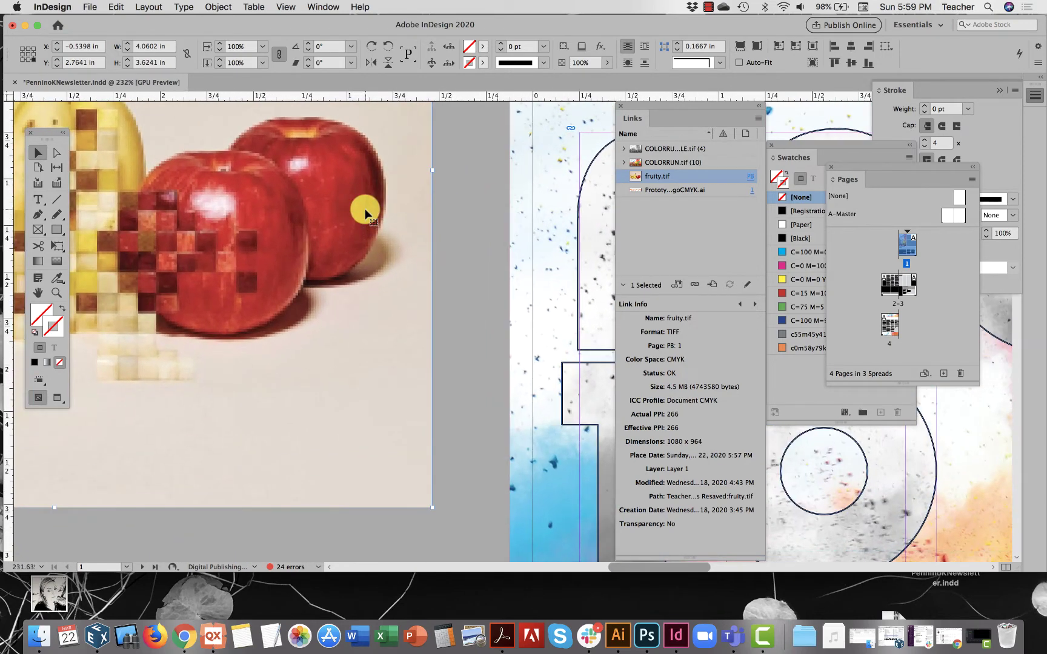
scroll(364, 212, left, 5)
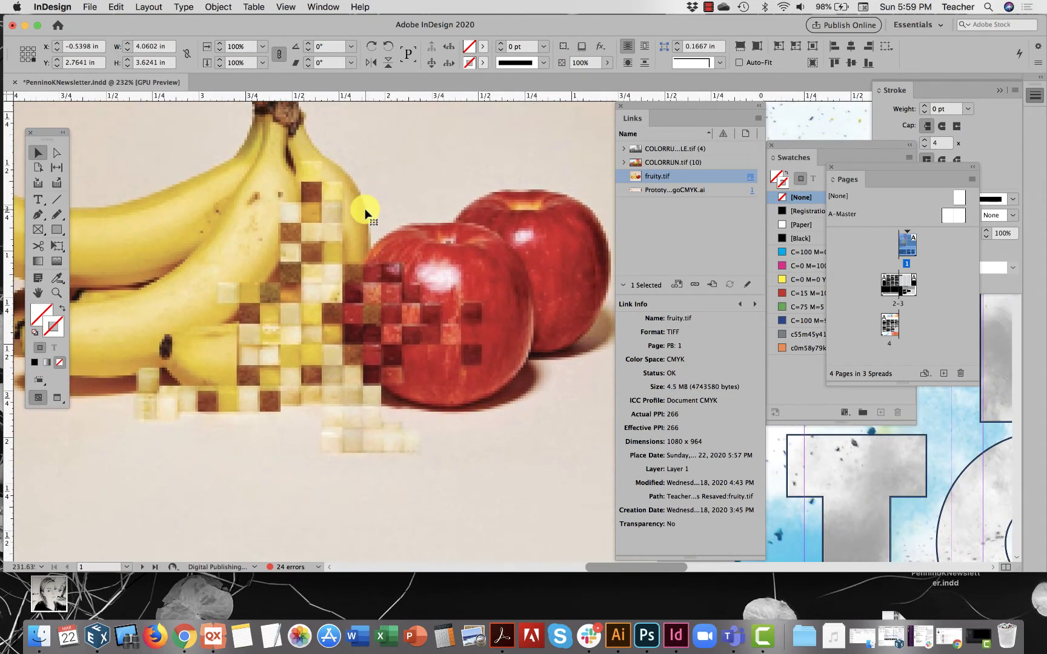
scroll(365, 214, left, 5)
scroll(365, 214, up, 4)
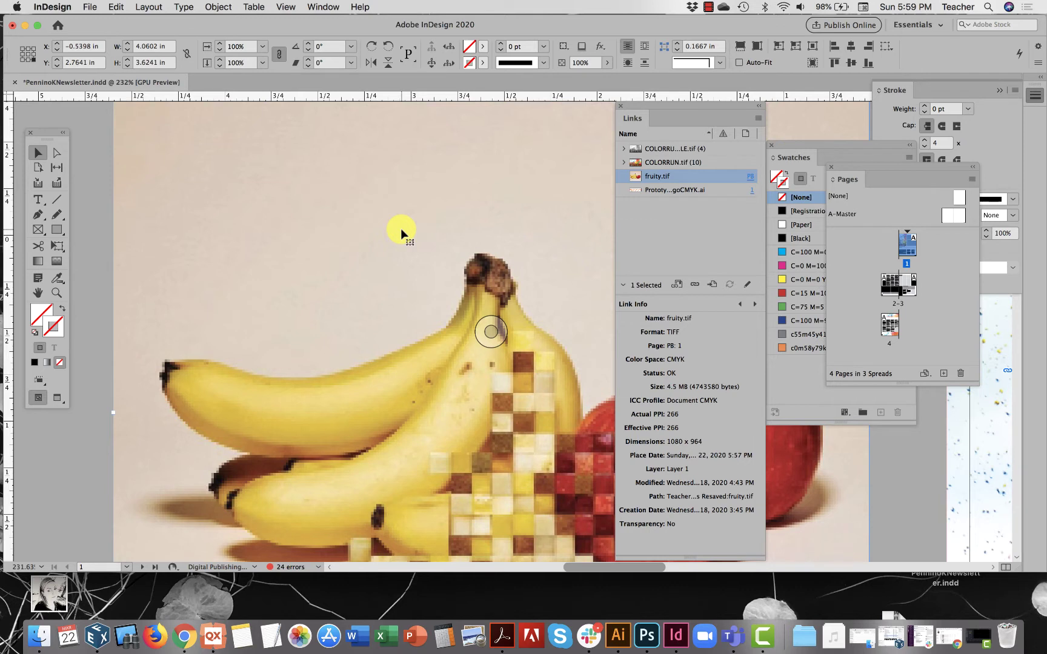
right_click(408, 280)
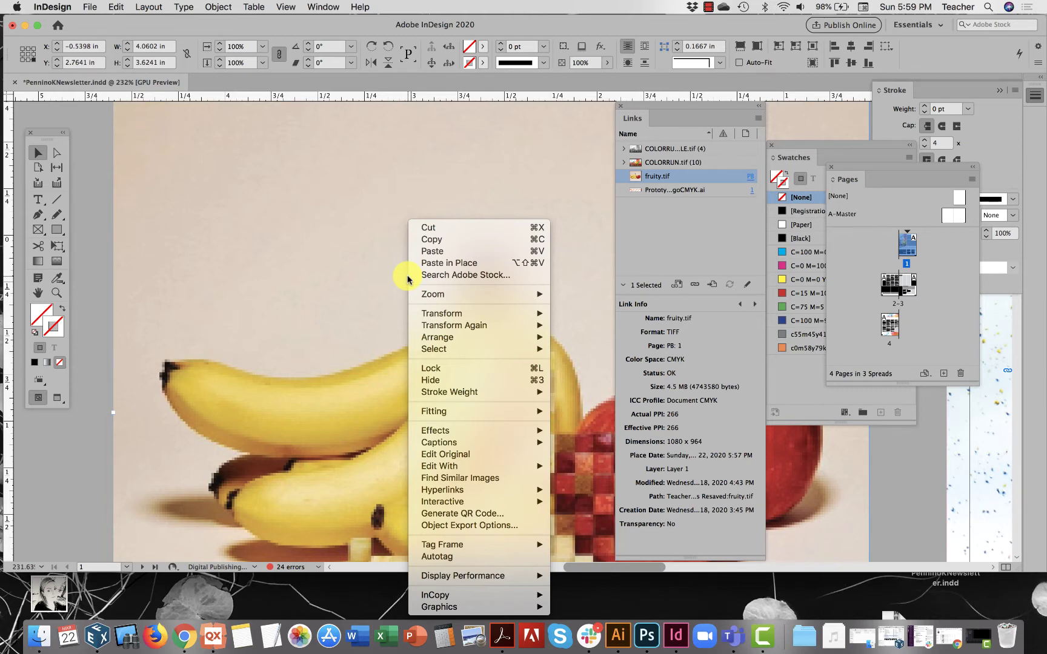
right_click(352, 246)
right_click(355, 250)
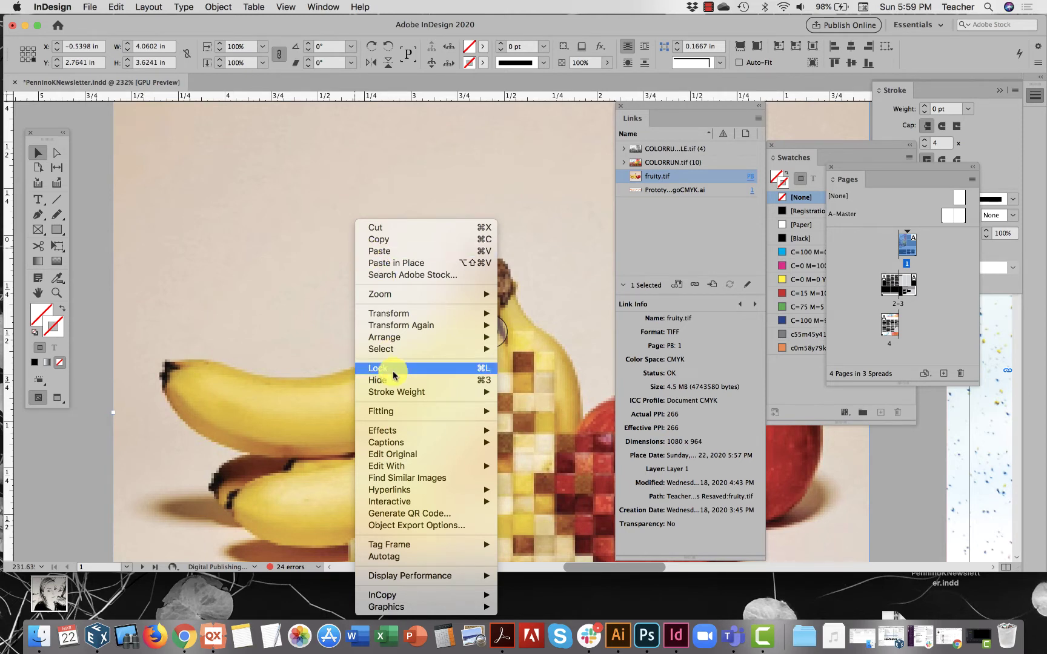
mouse_move(395, 412)
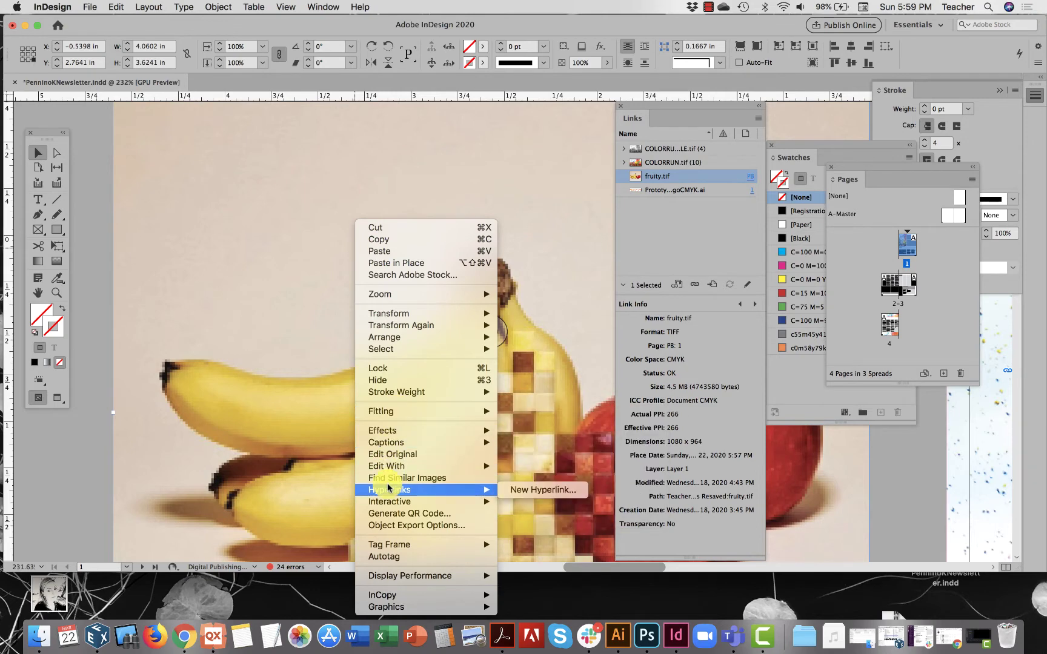
mouse_move(386, 576)
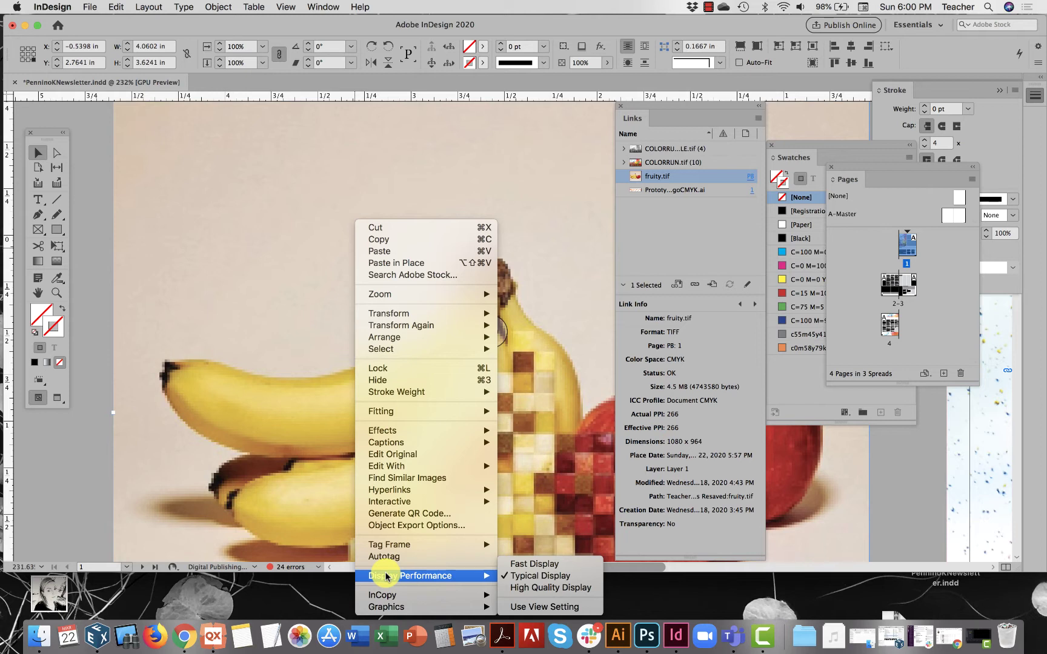
click(542, 588)
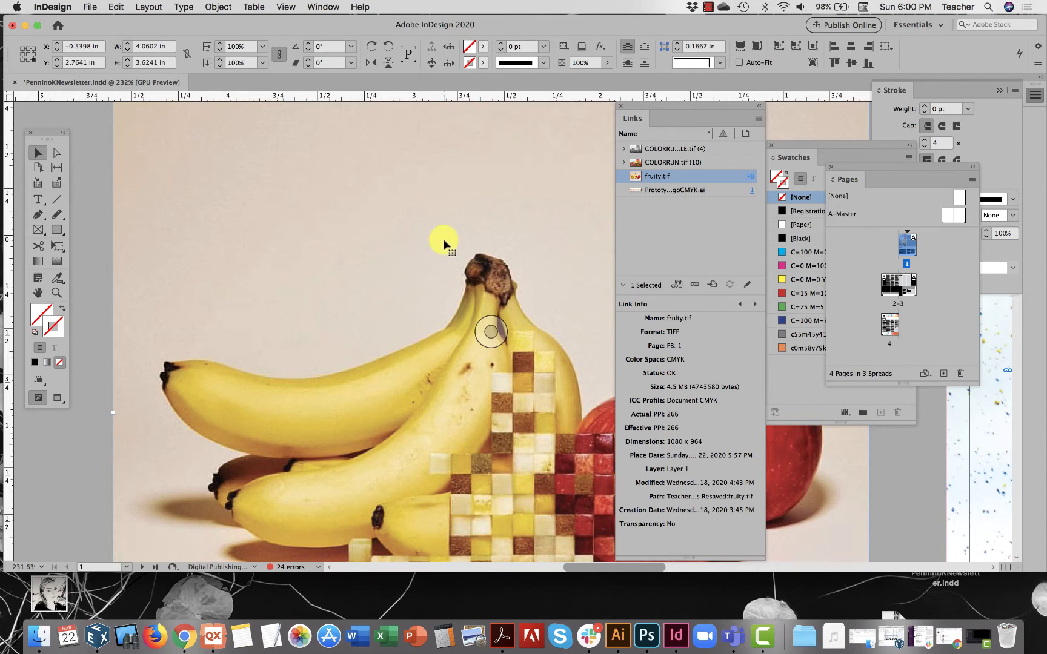
Examine the sharpened fruit image, the front page and its vertical Prototype logo at 75% zoom, with the Links list moved closer.
scroll(445, 244, right, 10)
click(394, 239)
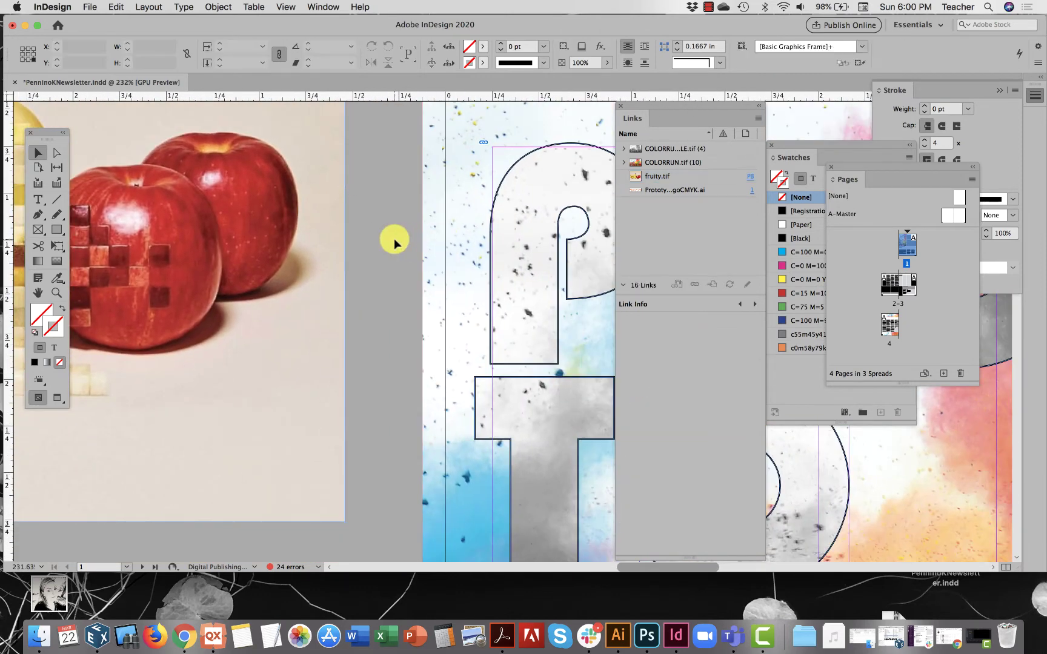
alt+super+click(397, 236)
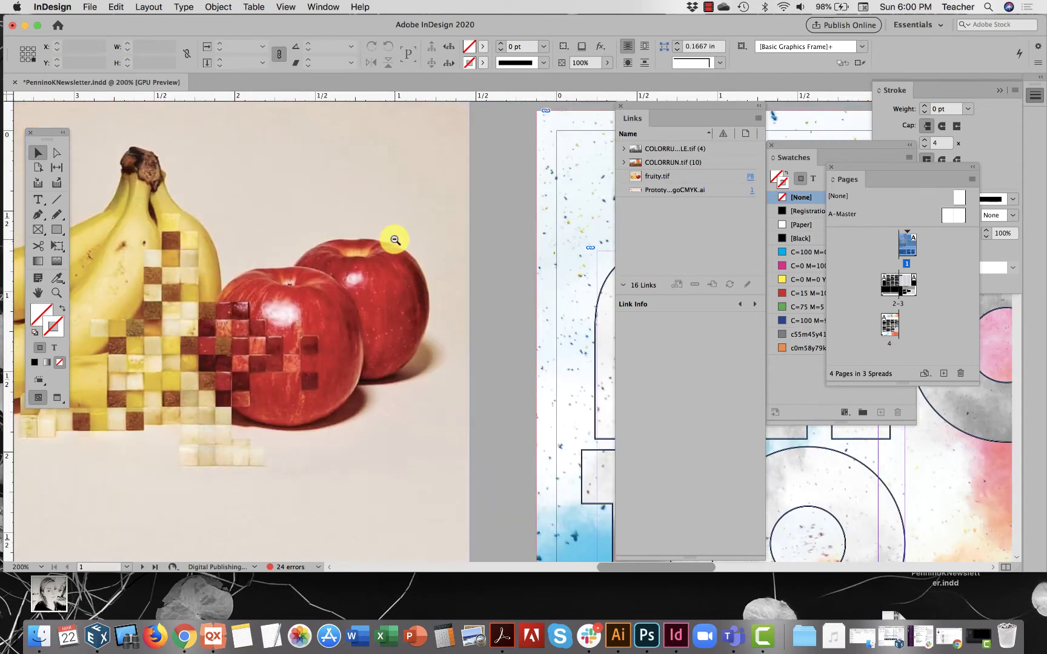
alt+super+click(528, 311)
alt+super+click(533, 311)
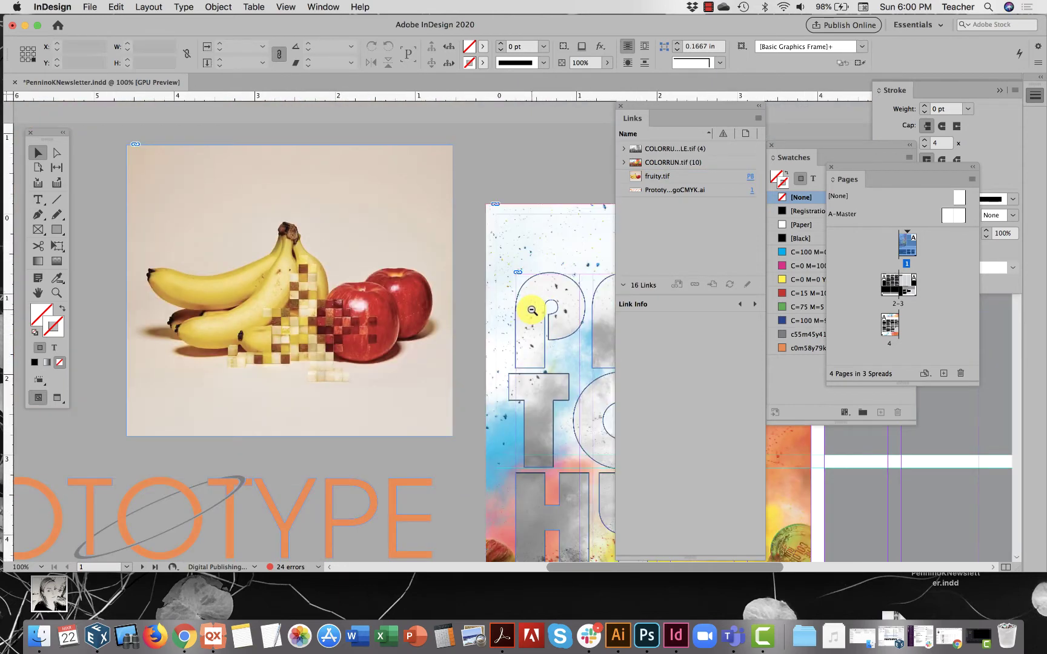
alt+super+click(532, 310)
drag(533, 315, 375, 272)
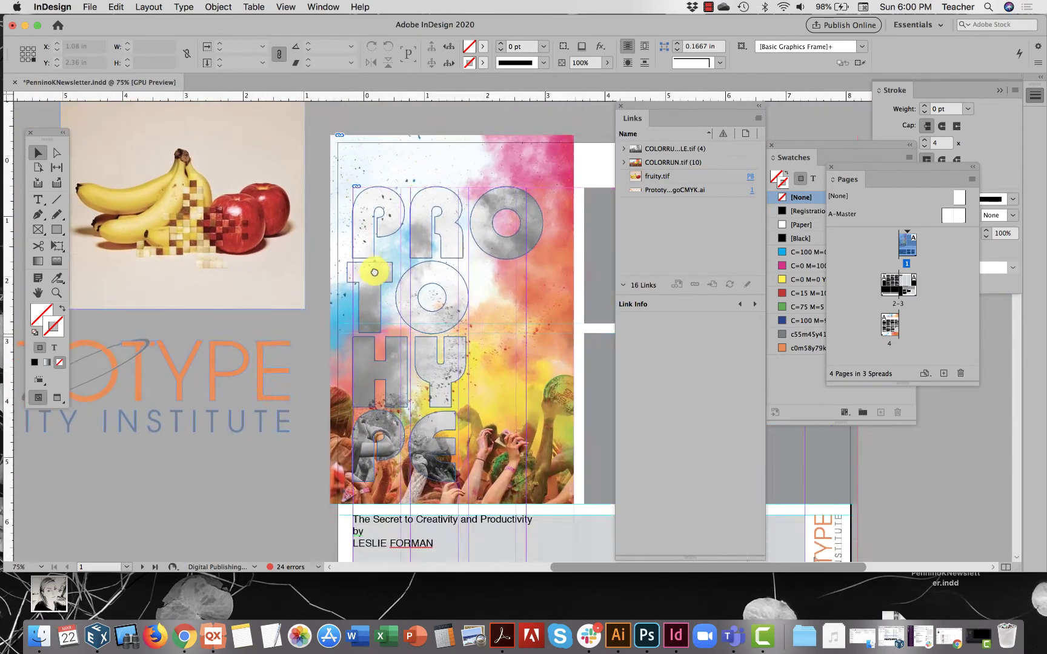
drag(474, 357, 262, 248)
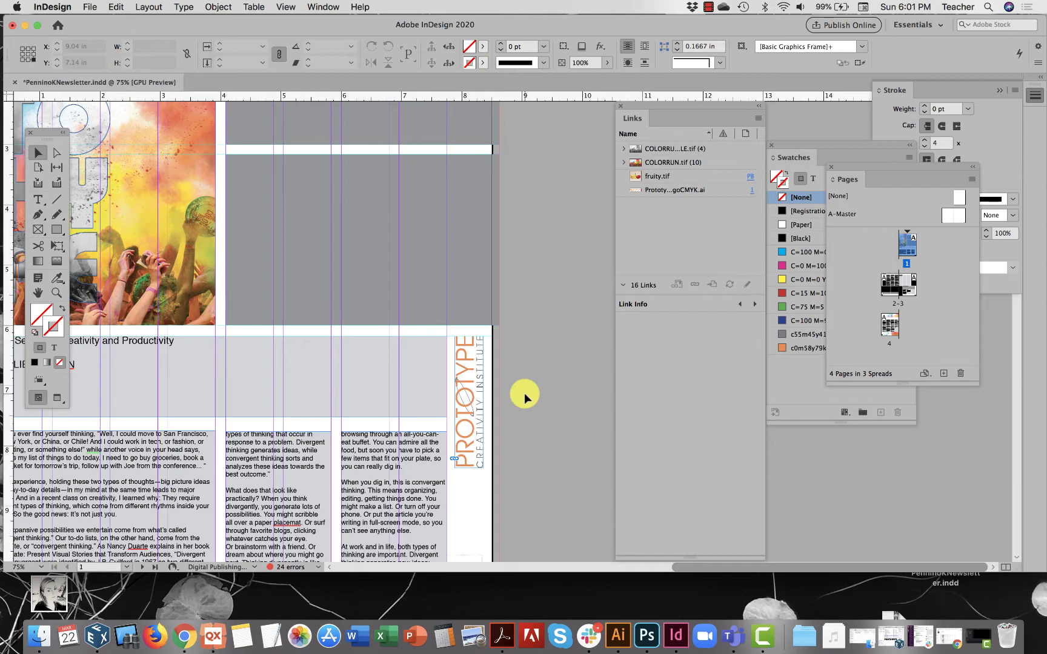
drag(643, 110, 554, 111)
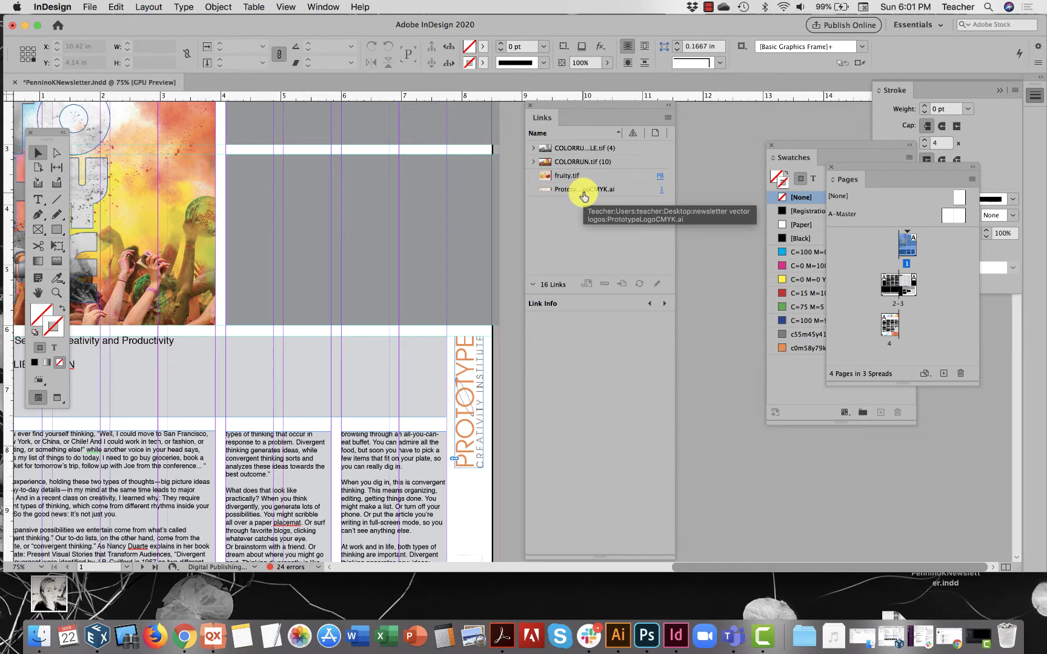
Minimize the newsletter document, switch to Finder, and open the Newsletter Raster Images Resaved folder in place of the screen casting folder.
click(25, 27)
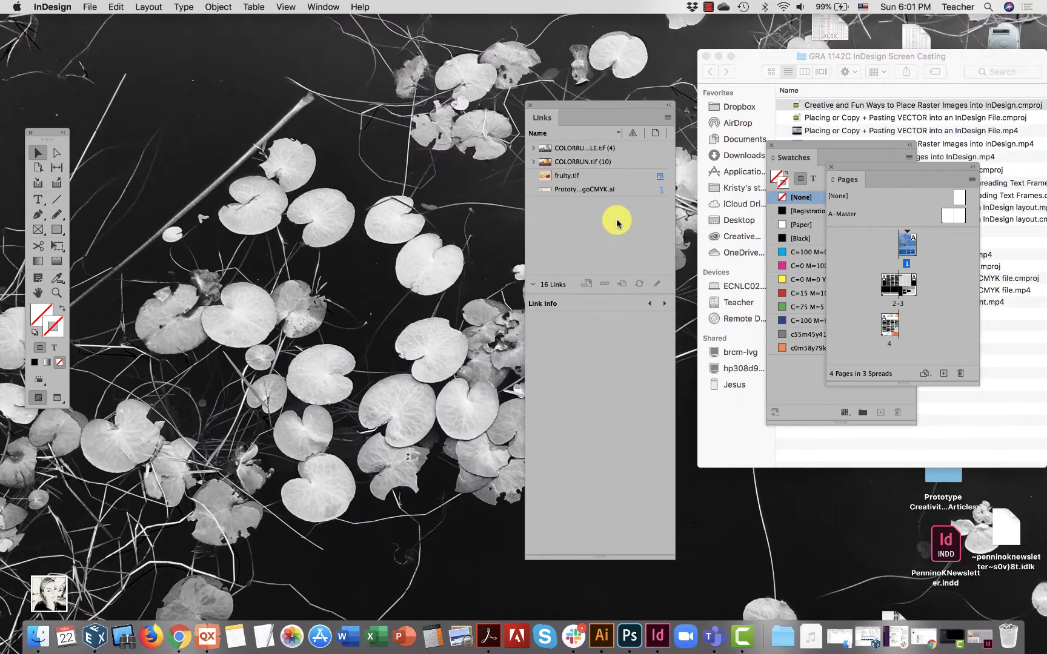
click(446, 232)
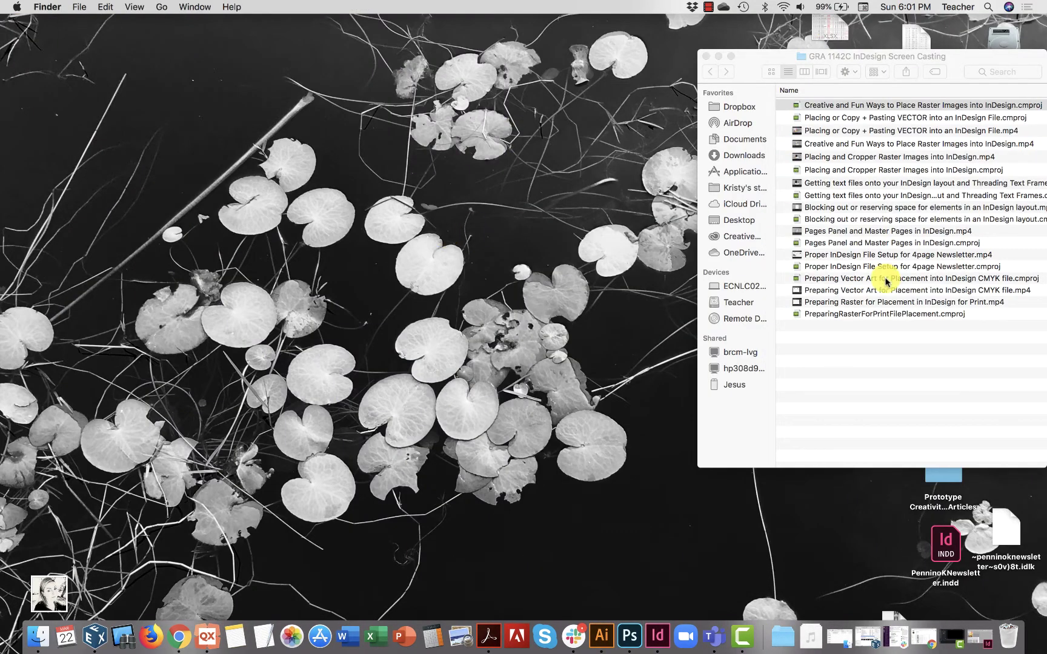
click(706, 56)
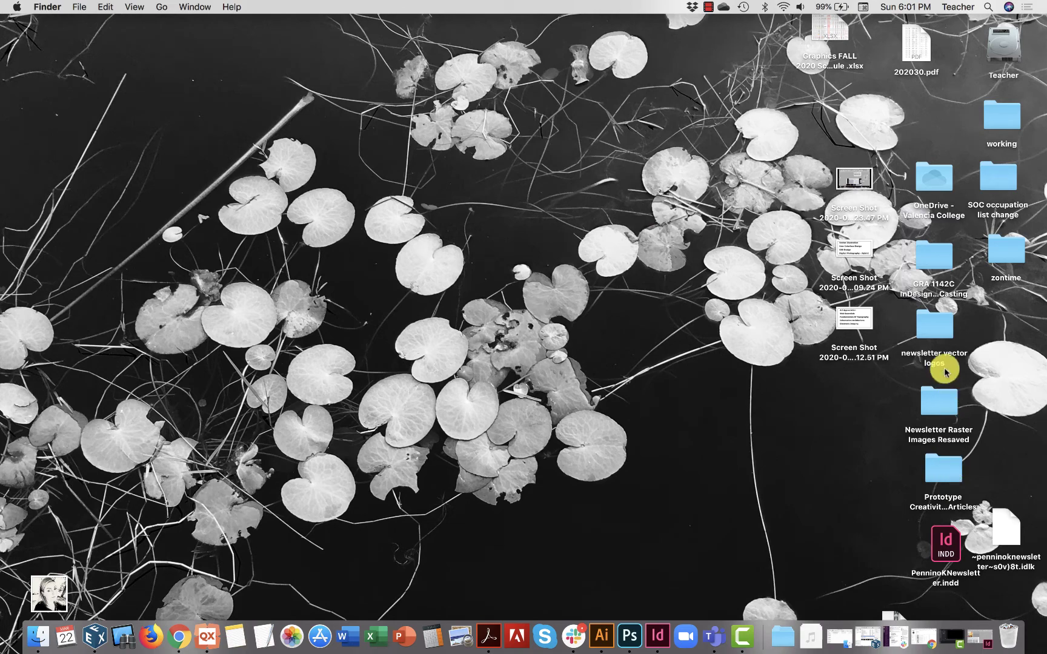
double_click(937, 400)
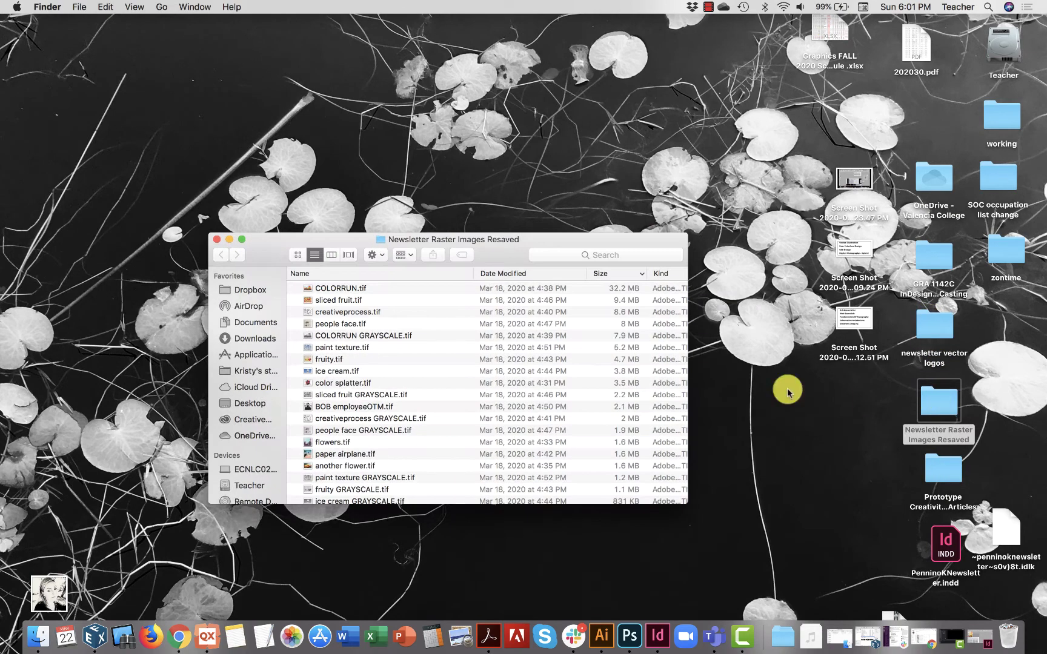
Move and enlarge the Newsletter Raster Images Resaved window to show all its files, and move fruity.tif to the Trash.
drag(575, 126, 600, 104)
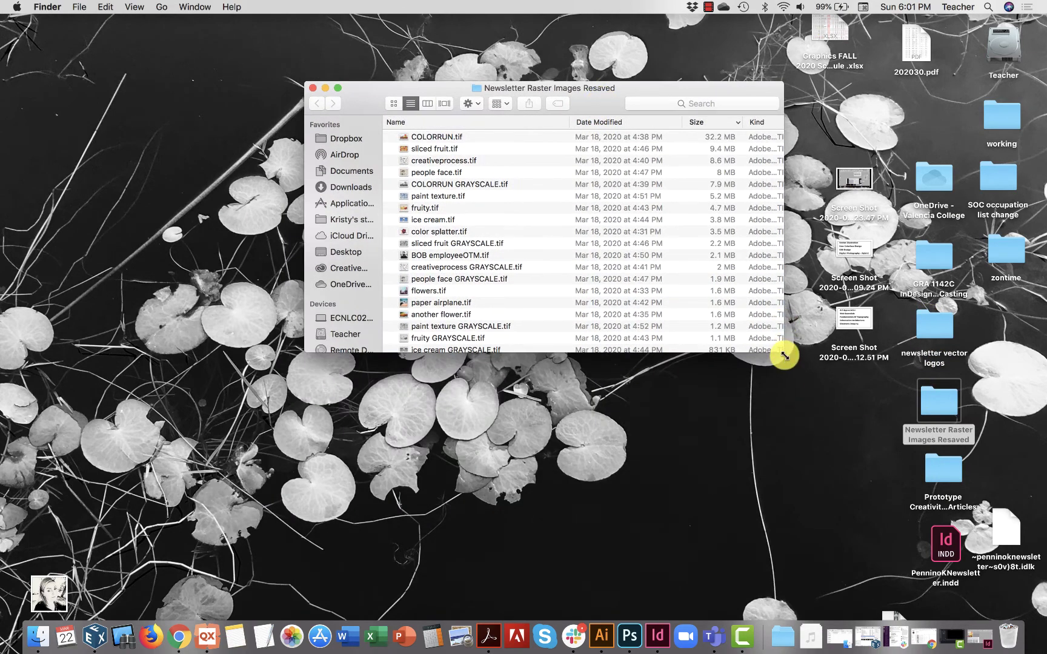
drag(783, 351, 738, 516)
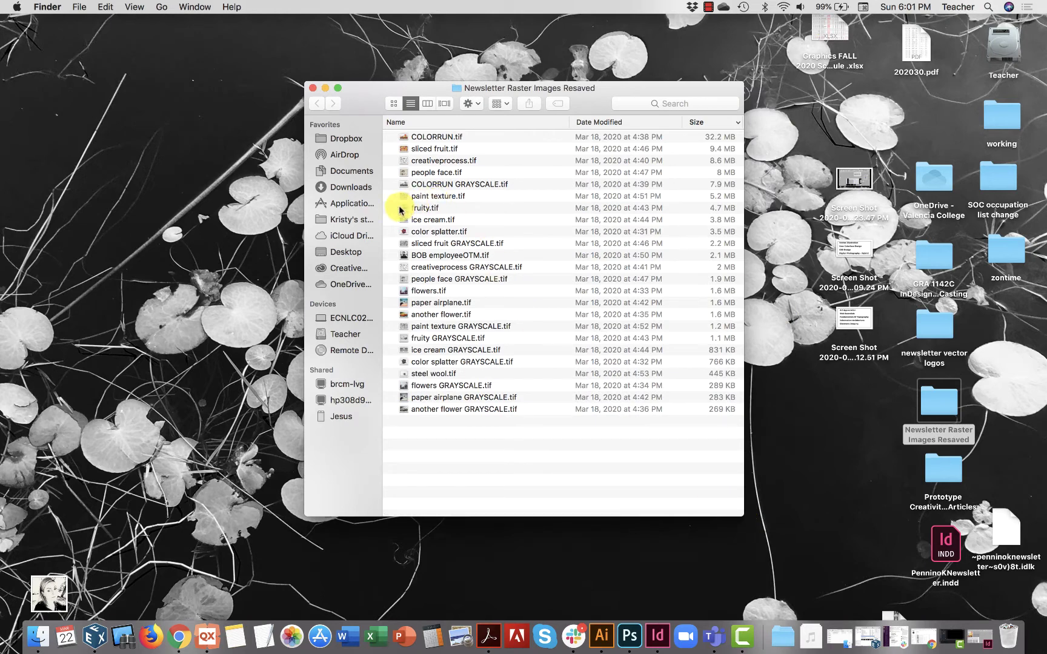
drag(400, 210, 1012, 636)
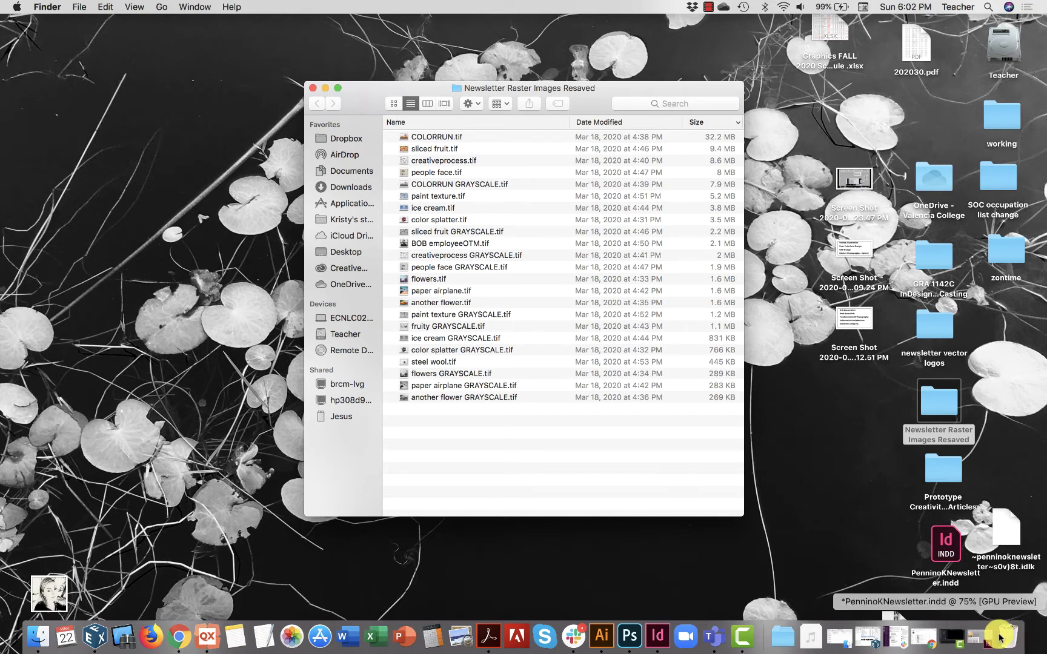
Rename COLORRUN.tif as COLORRUNtest.tif in the Newsletter Raster Images Resaved folder.
click(428, 137)
click(429, 137)
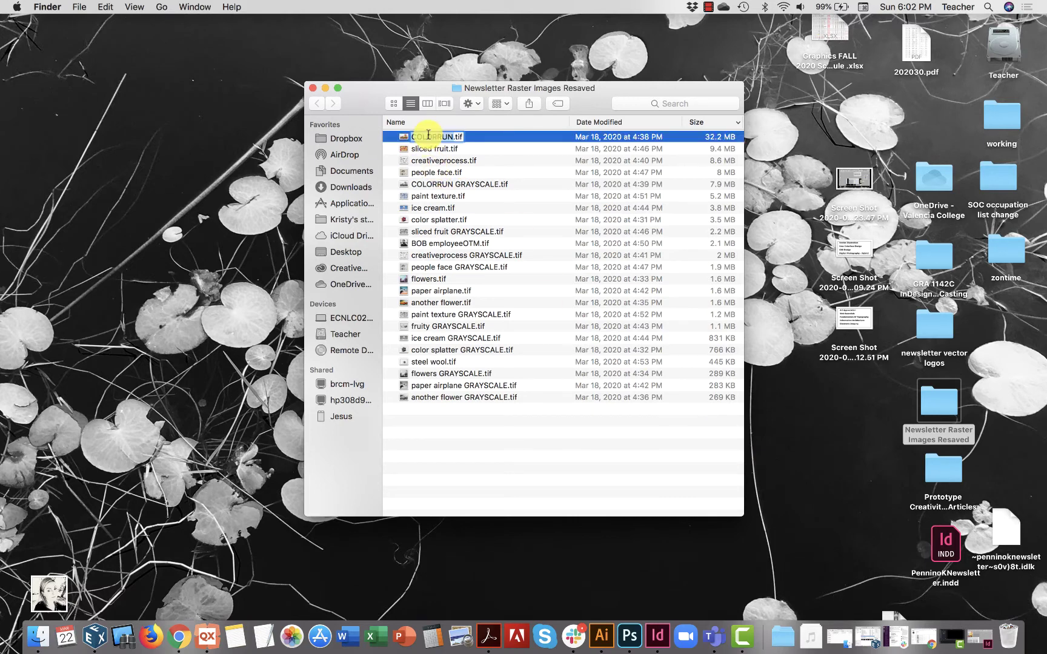
key(Right)
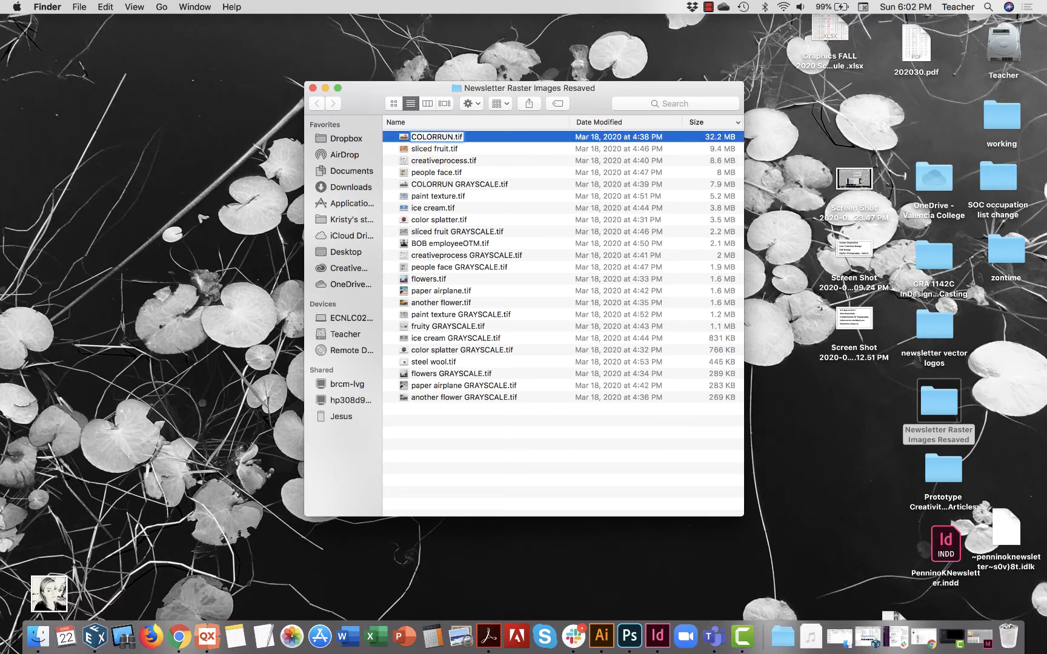
text(test)
key(Return)
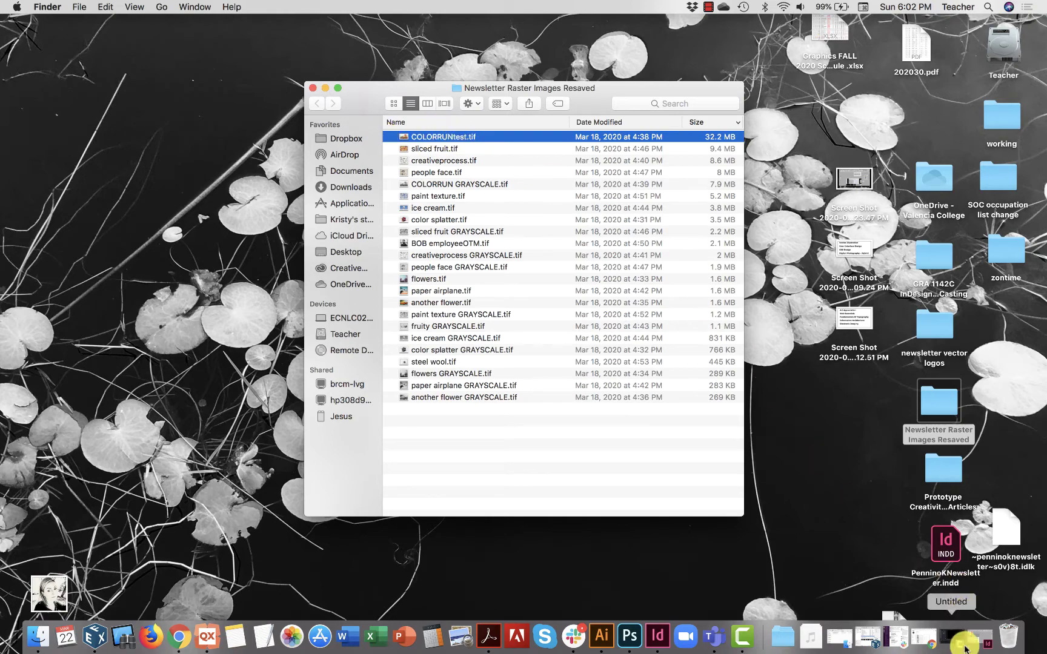
Return to the newsletter in InDesign and relink the missing COLORRUN.tif to COLORRUNtest.tif from the Newsletter Raster Images Resaved folder.
click(989, 647)
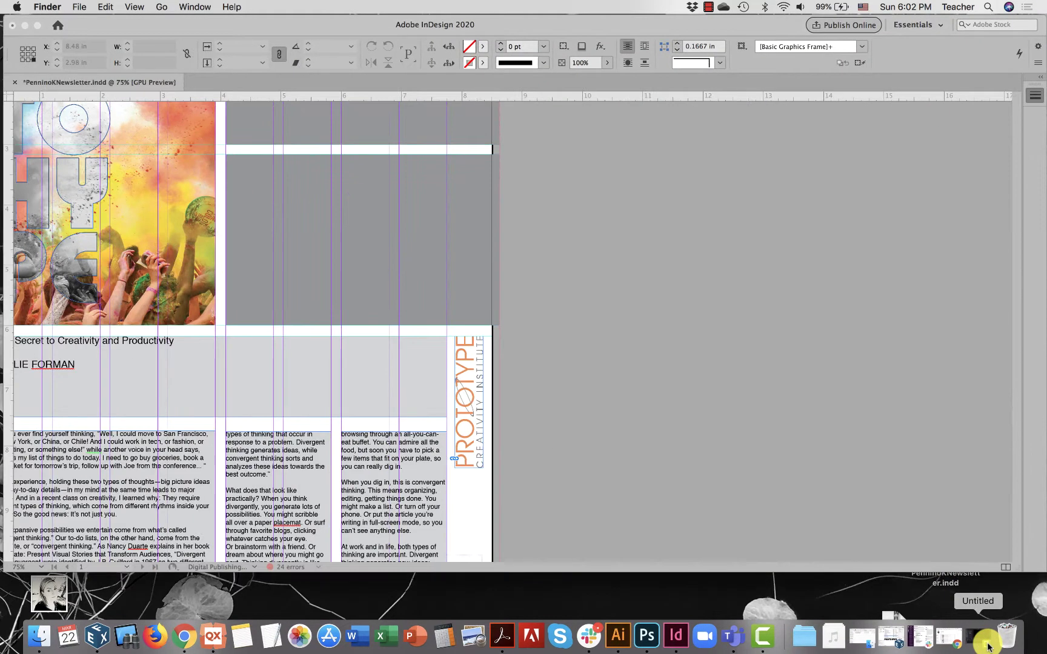
drag(603, 105, 578, 112)
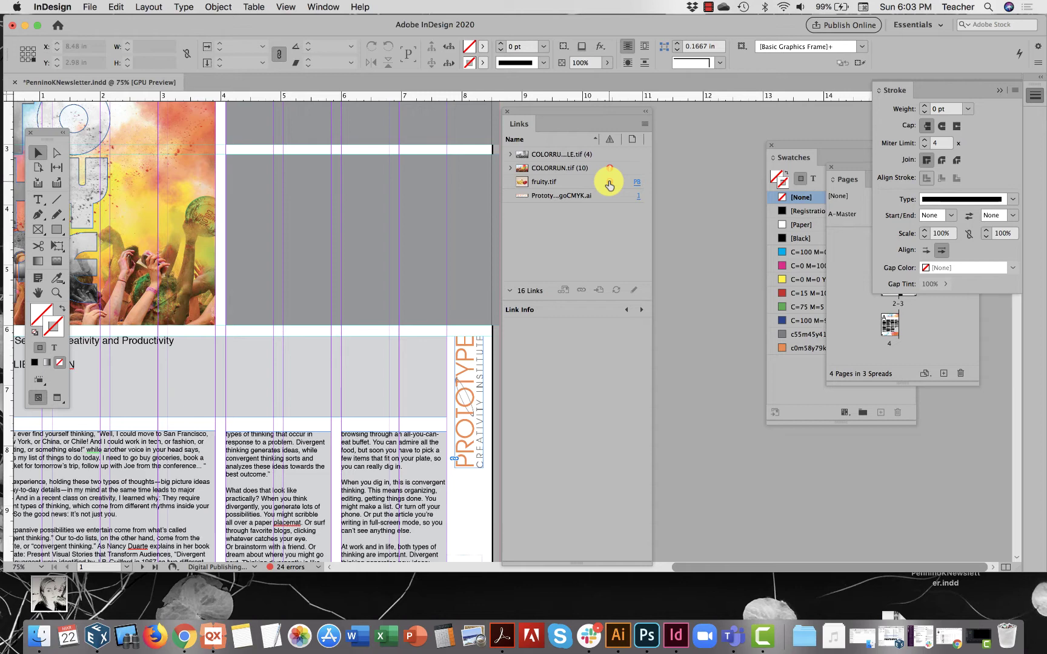
click(610, 169)
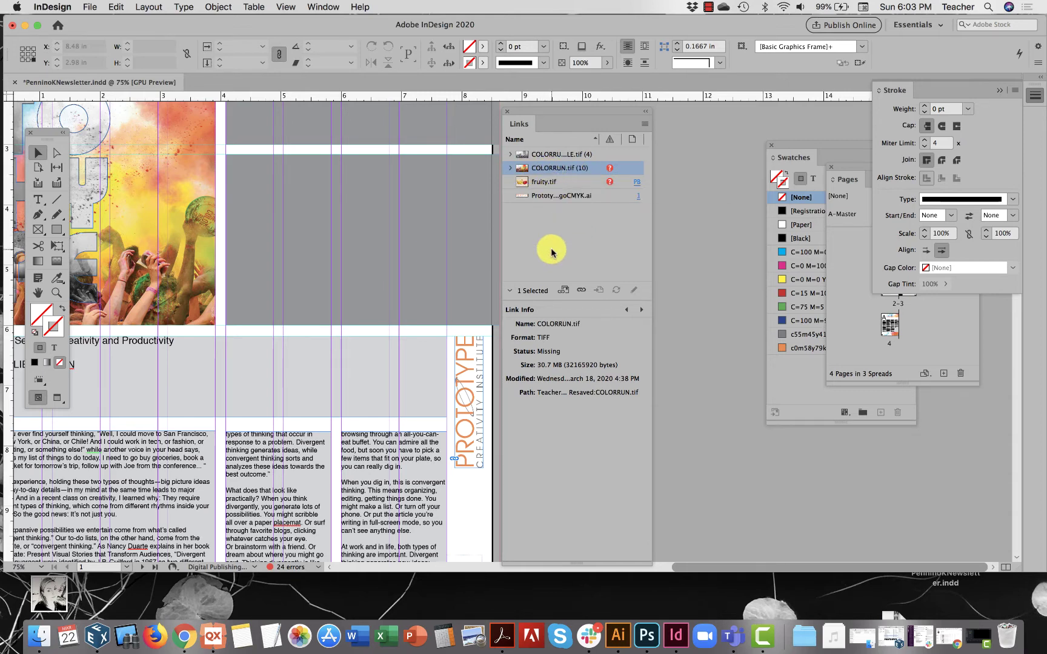
click(583, 294)
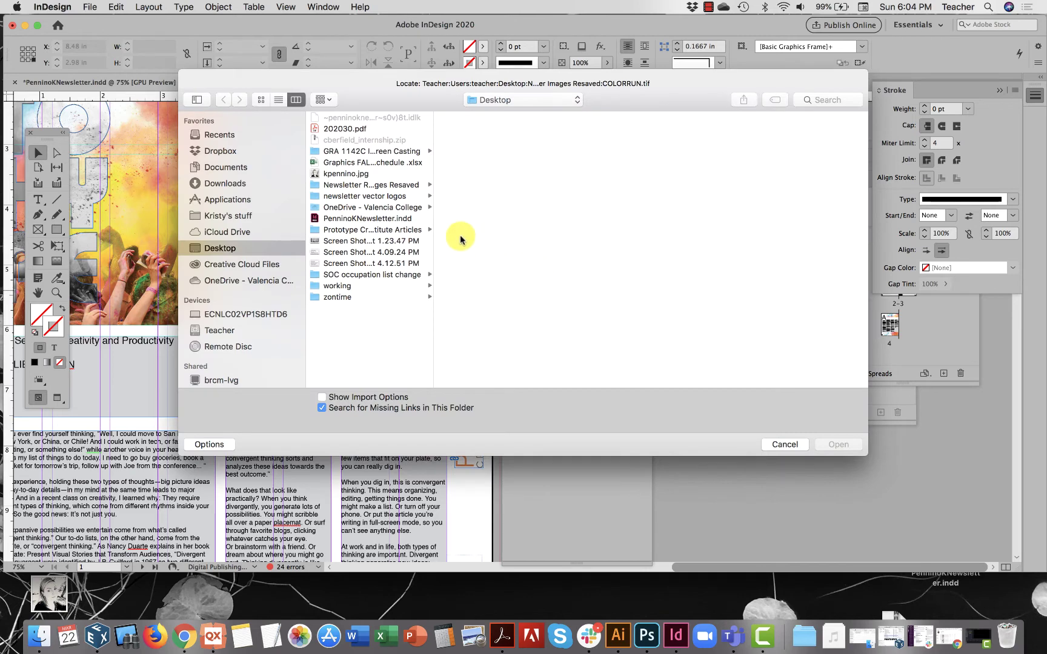
click(366, 187)
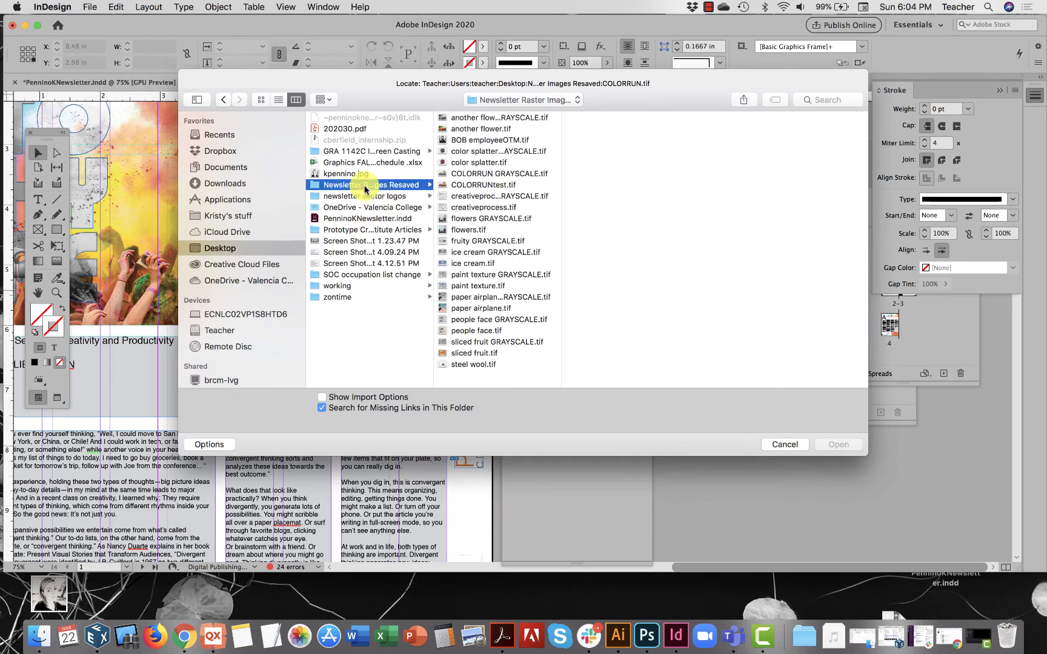
click(505, 185)
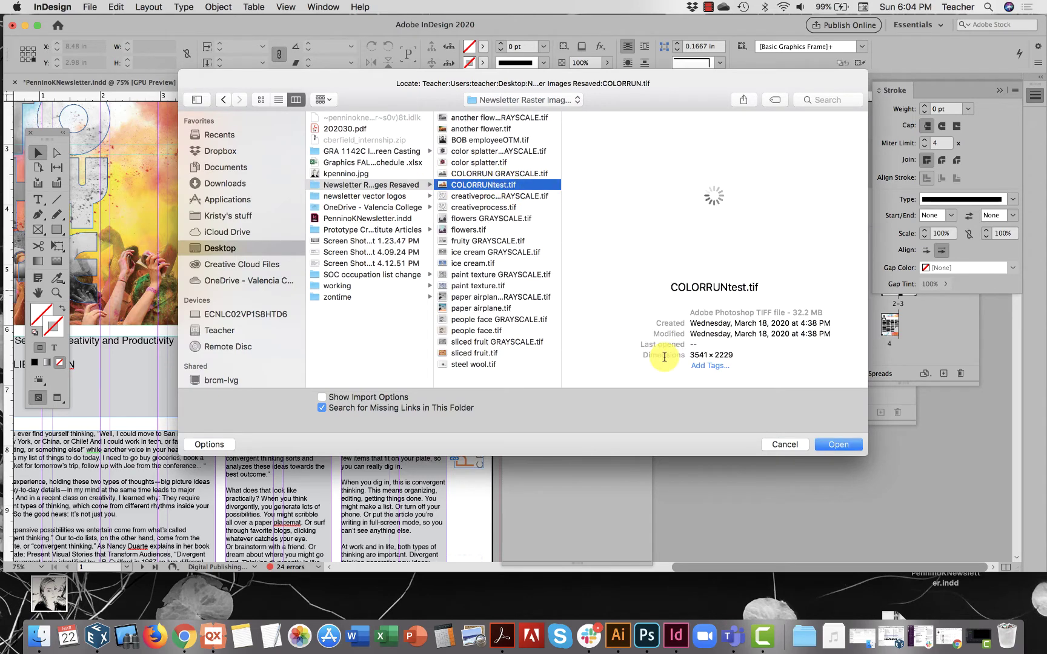
click(830, 446)
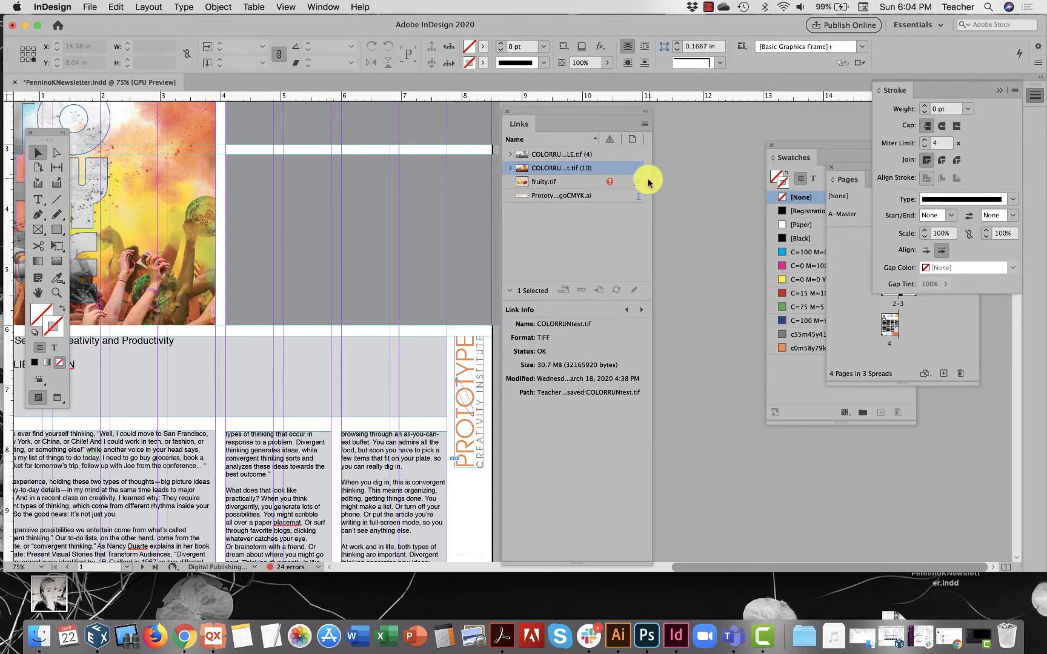
Examine the fruity.tif link's information and its image frame on the pasteboard.
click(610, 183)
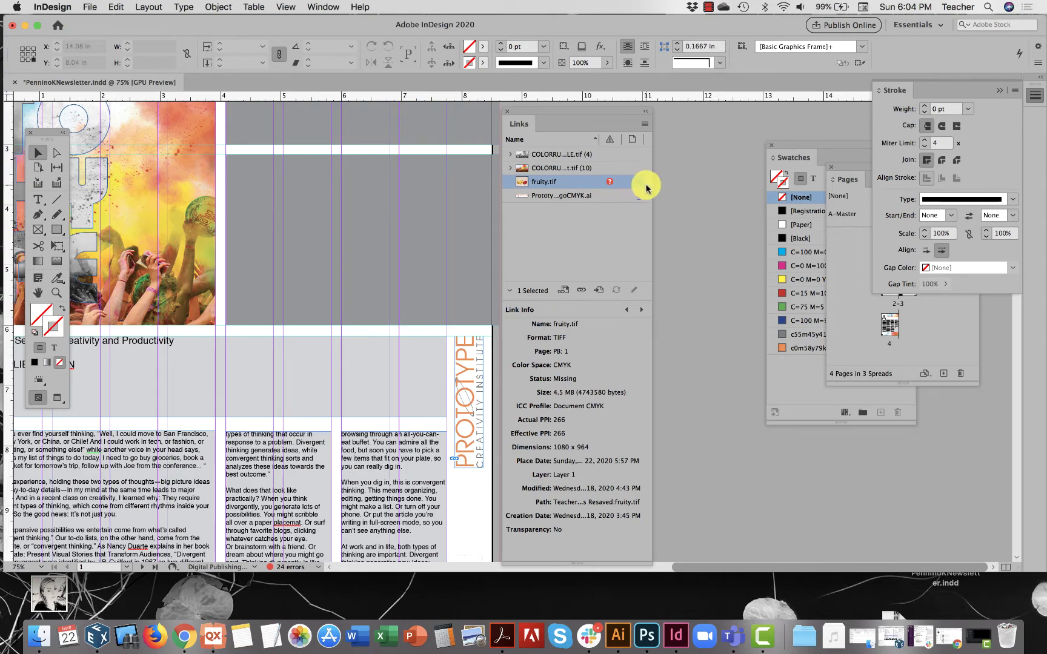
scroll(428, 239, left, 10)
scroll(428, 240, up, 10)
scroll(428, 239, left, 4)
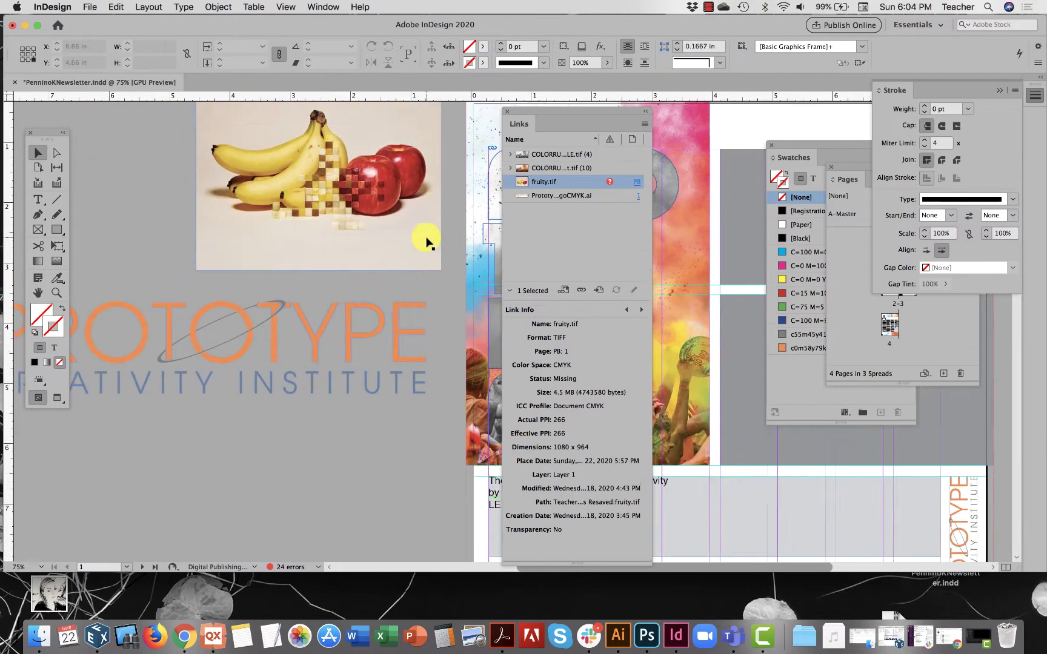
drag(434, 289, 373, 285)
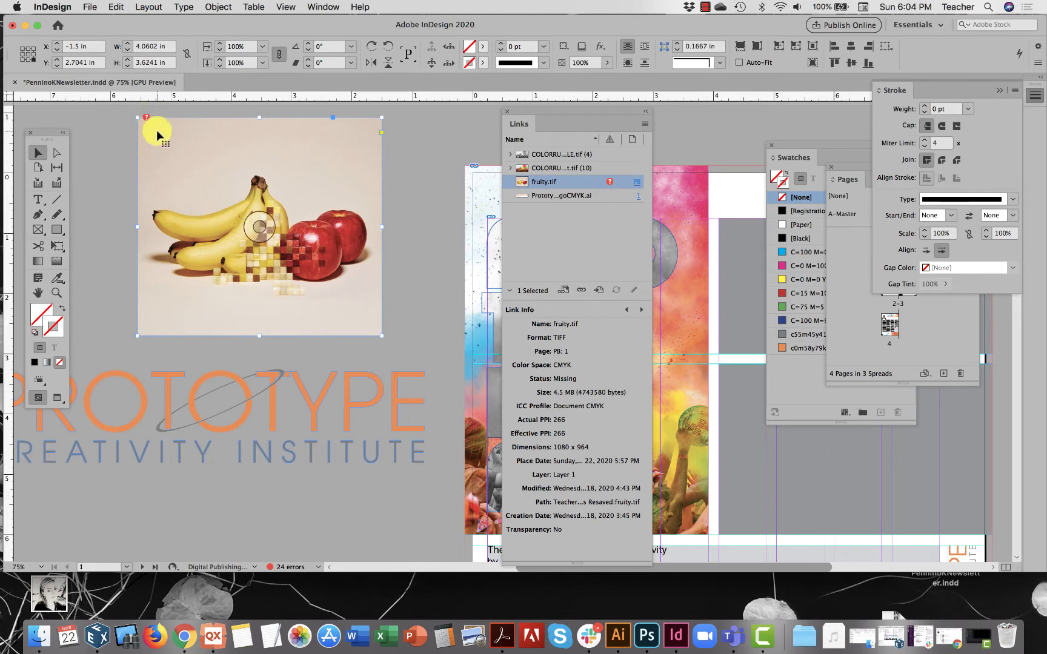
click(112, 147)
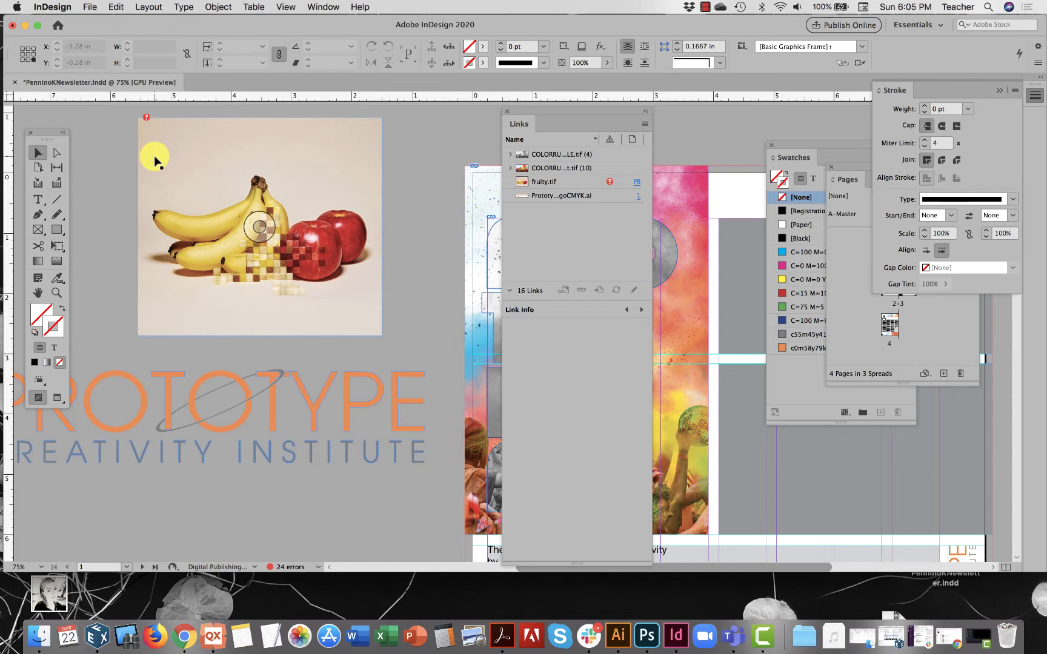
click(190, 163)
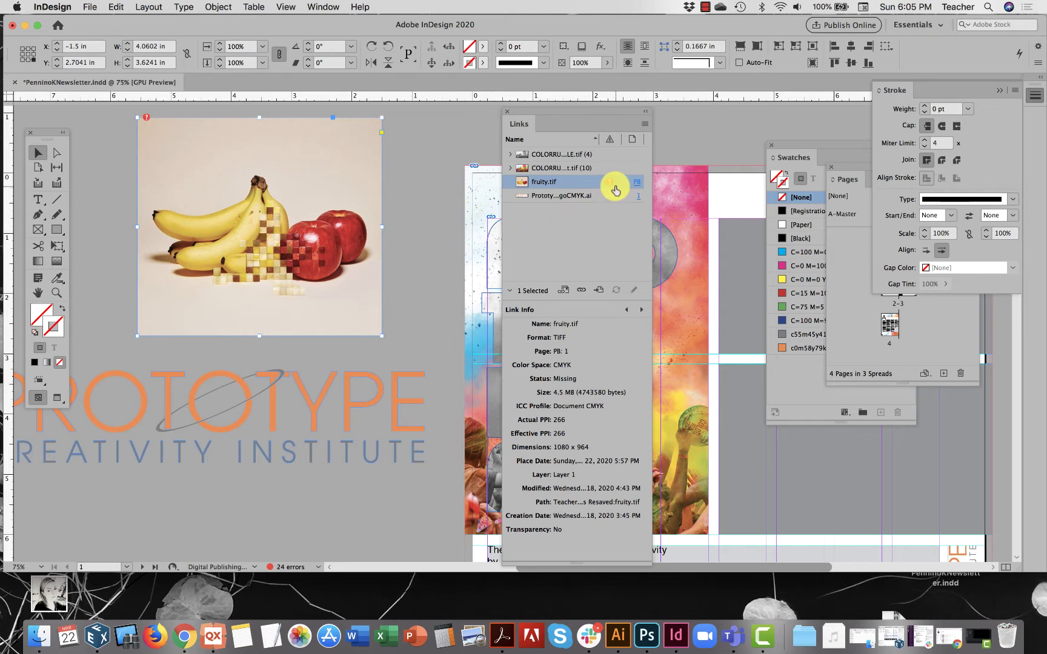
Select the fruit image's content within its frame and set its display performance to Fast Display.
click(260, 227)
right_click(260, 226)
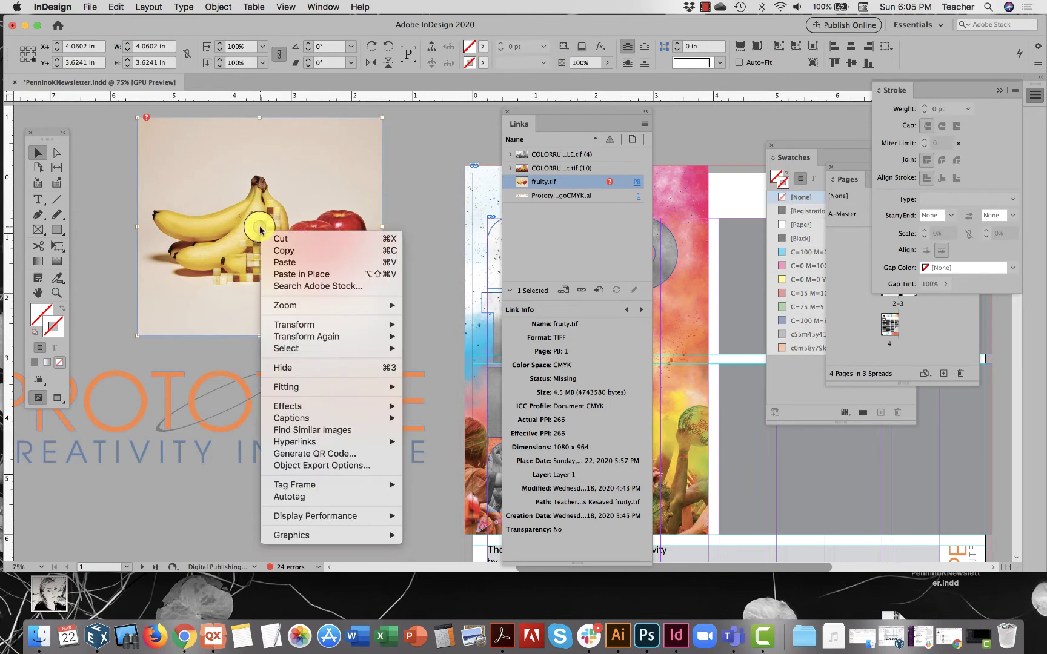
mouse_move(306, 515)
click(419, 516)
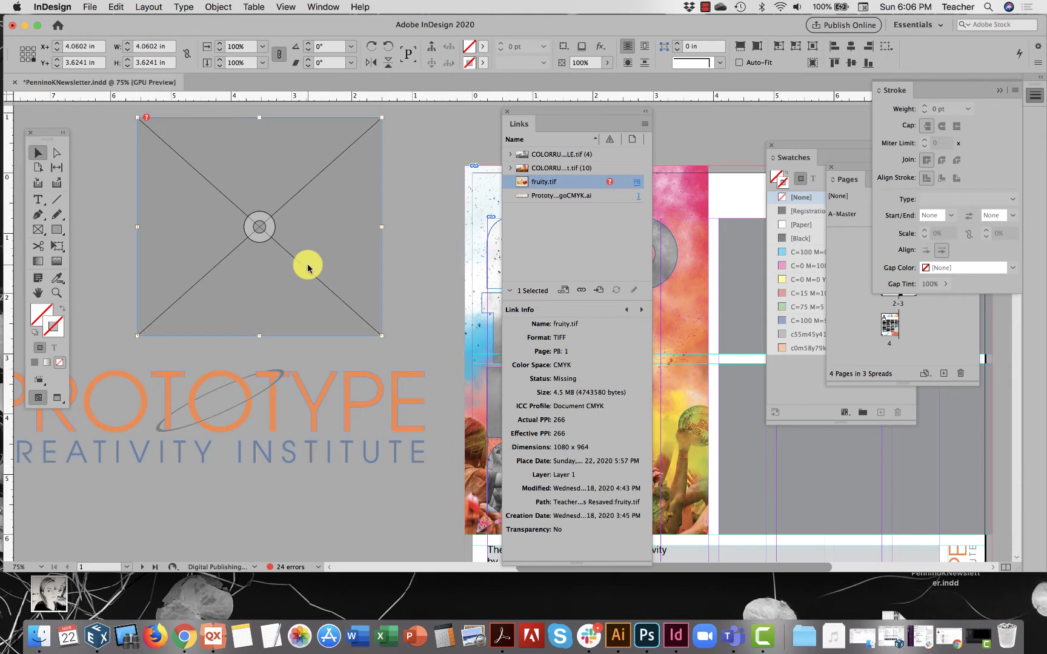
Set the fruit image's display performance back to High Quality Display.
right_click(306, 267)
mouse_move(437, 547)
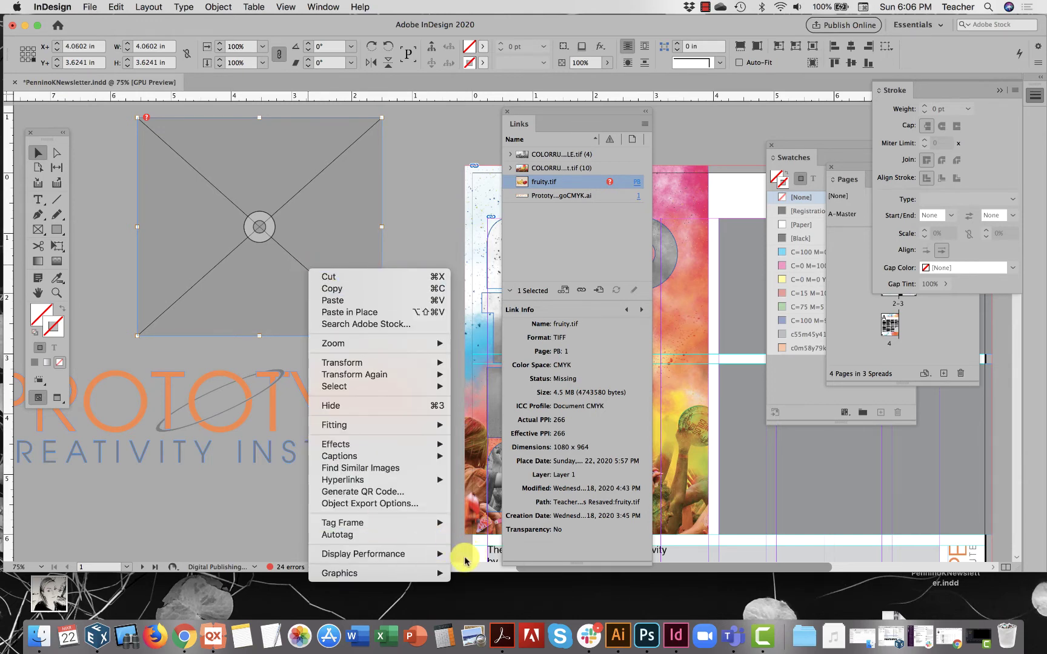
click(503, 577)
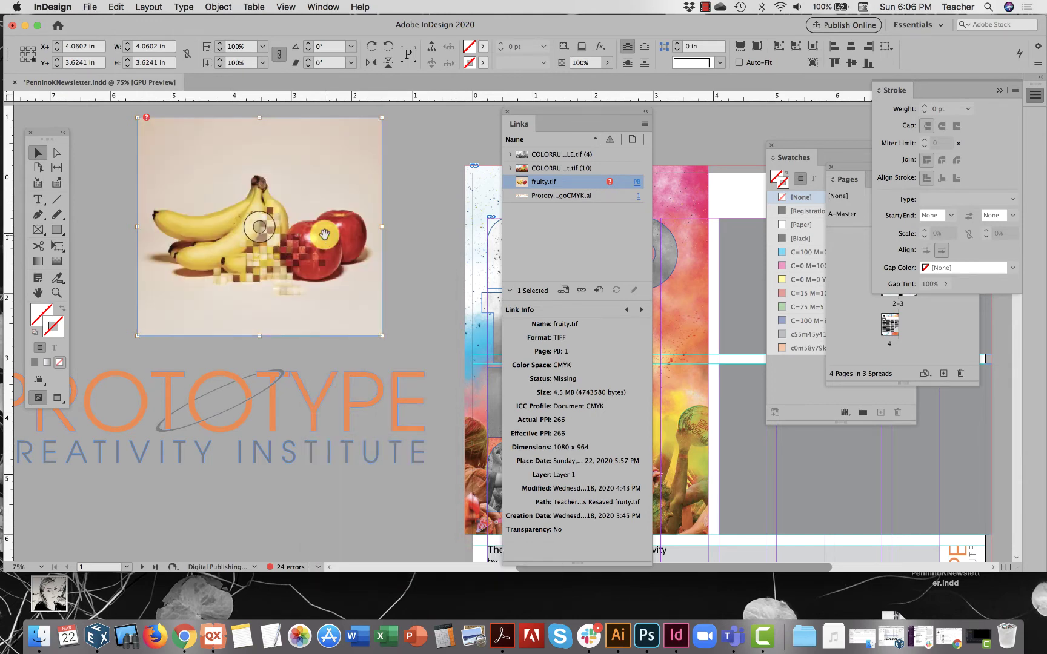
Enlarge the fruit image inside its frame to about 369% scale.
key(super+alt+period)
key(super+alt+period)
key(super+alt+period)
key(super+alt+period)
key(super+alt+period)
key(super+alt+period)
key(super+alt+period)
key(super+alt+period)
key(super+alt+period)
key(super+alt+period)
key(super+alt+period)
key(super+alt+period)
key(super+alt+period)
key(super+alt+period)
key(super+alt+period)
key(super+alt+period)
key(super+alt+period)
key(super+alt+period)
key(super+alt+period)
key(super+alt+period)
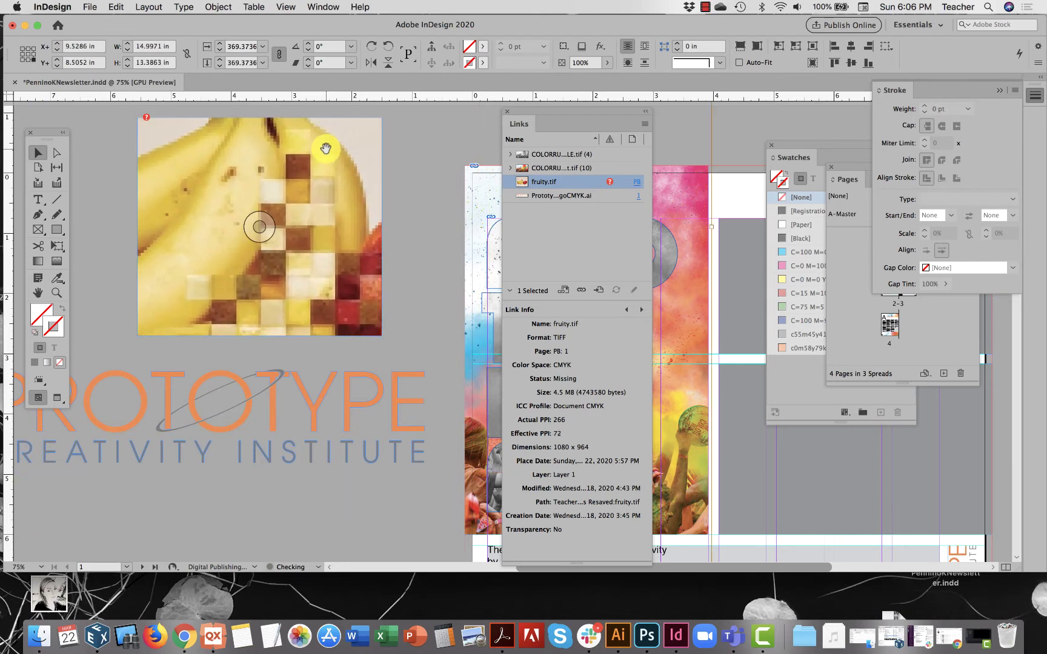
Reduce the fruit image inside its frame to about 80% scale.
scroll(351, 176, up, 1)
key(super+alt+comma)
key(super+alt+comma)
key(super+alt+comma)
key(super+alt+comma)
key(super+alt+comma)
key(super+alt+comma)
key(super+alt+comma)
key(super+alt+comma)
key(super+alt+comma)
key(super+alt+comma)
key(super+alt+comma)
key(super+alt+comma)
key(super+alt+comma)
key(super+alt+comma)
key(super+alt+comma)
key(super+alt+comma)
key(super+alt+comma)
key(super+alt+comma)
key(super+alt+comma)
key(super+alt+comma)
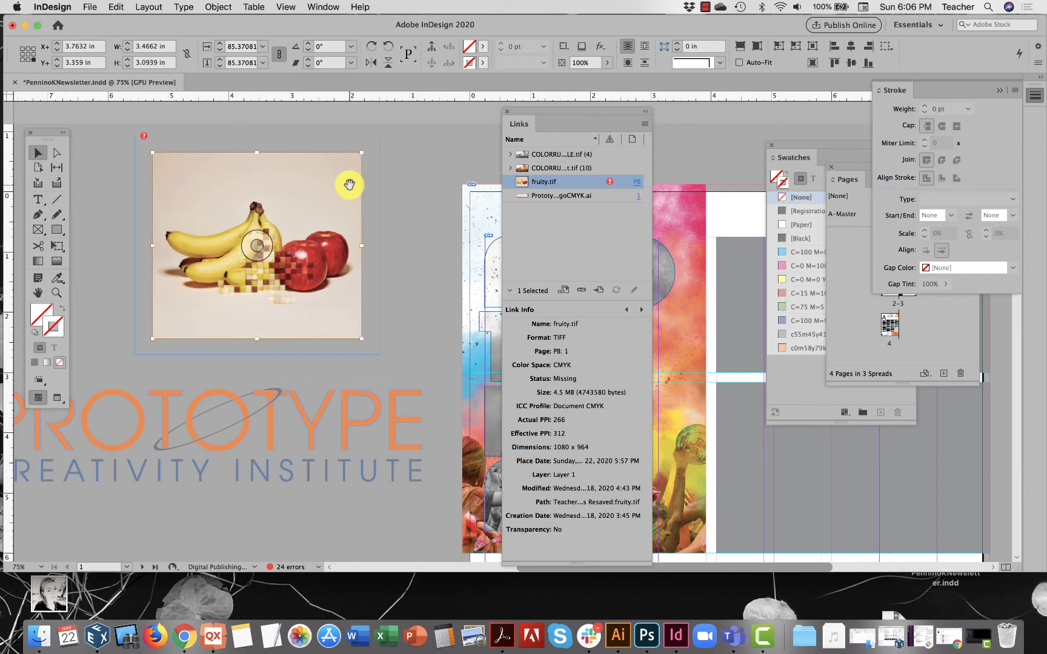
key(super+alt+comma)
key(super+alt+comma)
key(super+alt+comma)
key(super+alt+comma)
key(super+alt+comma)
key(super+alt+comma)
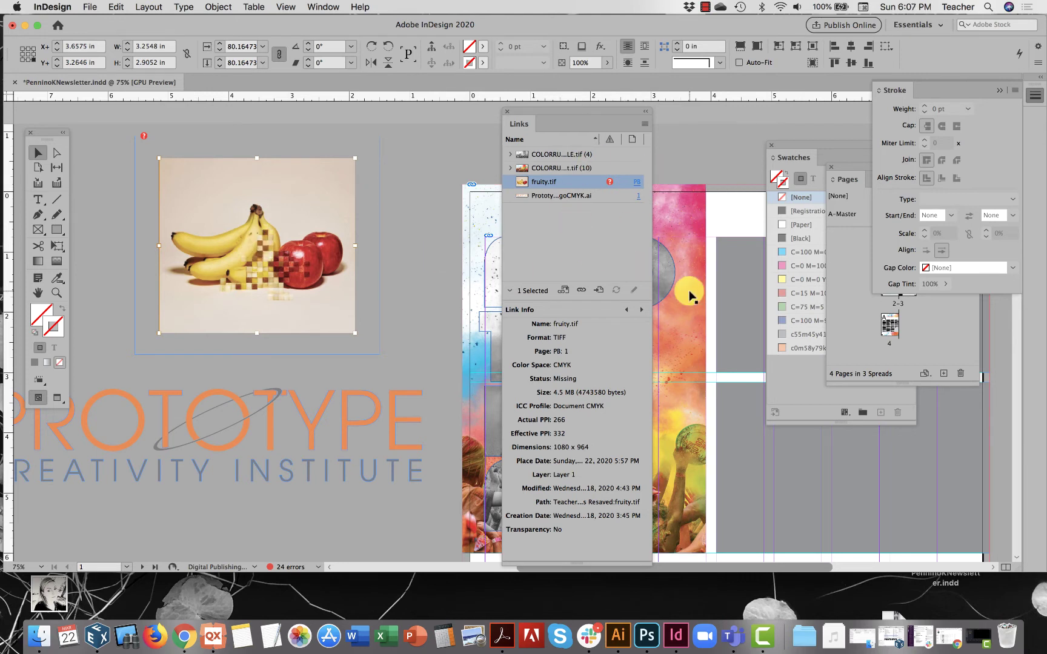
Review the link information of COLORRUNtest.tif and fruity.tif in turn.
click(543, 173)
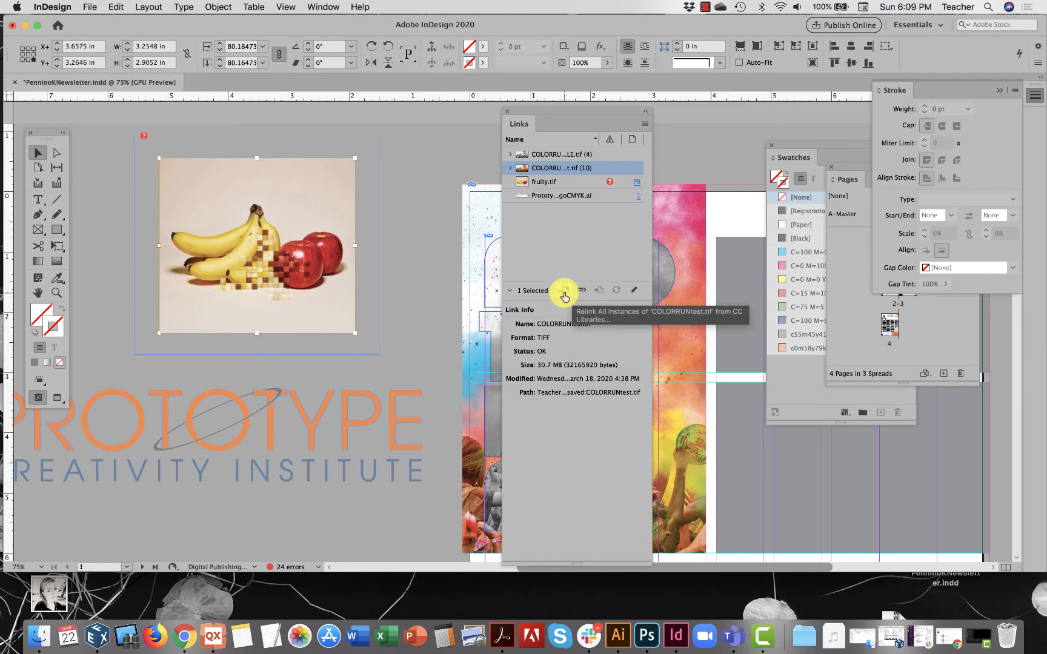
click(558, 183)
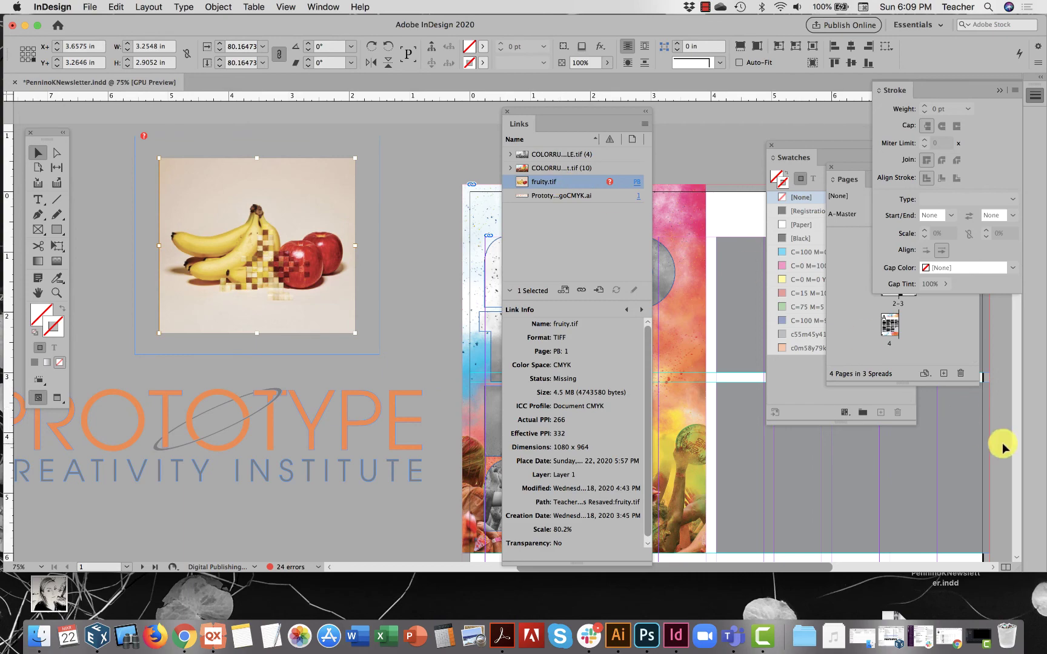
Minimize the newsletter, open the Trash in Finder, and move fruity.tif back into the Newsletter Raster Images Resaved folder.
click(24, 26)
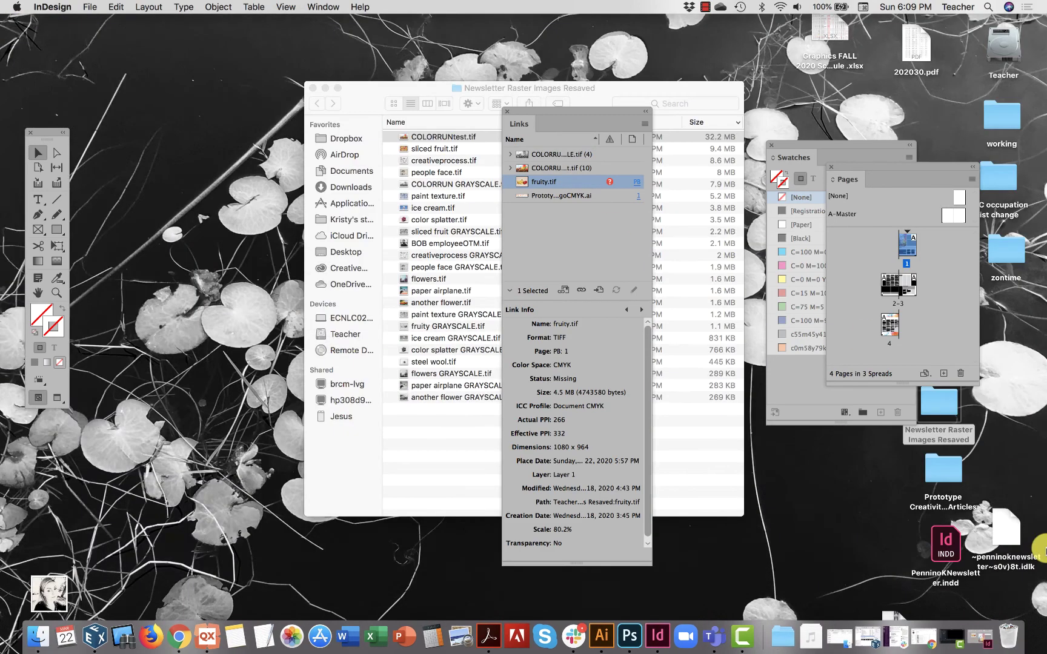
click(1006, 643)
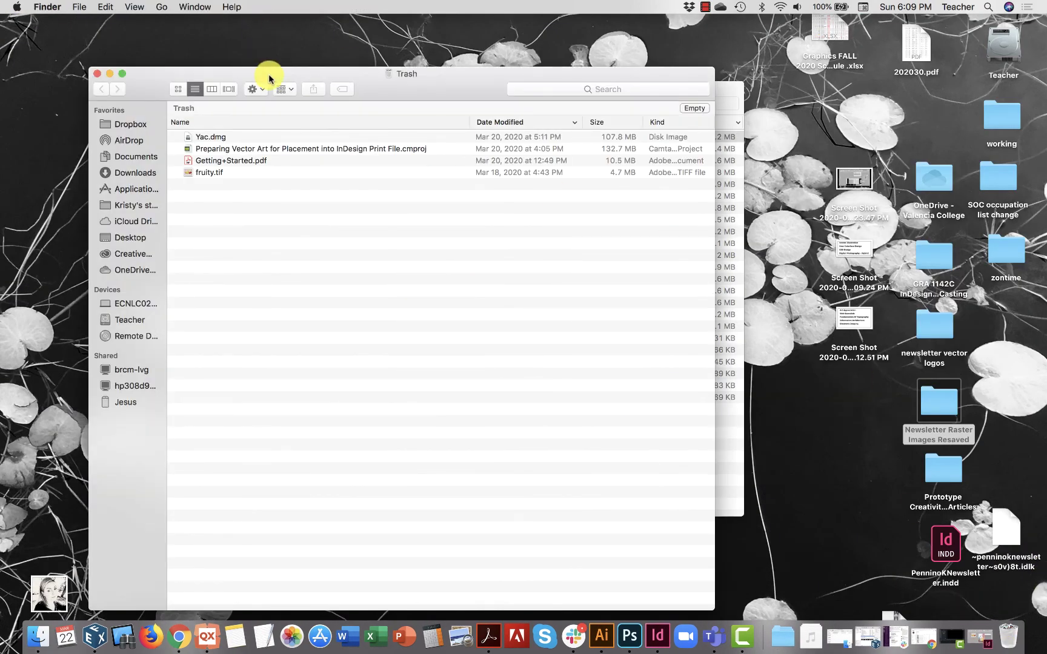
drag(269, 77, 339, 327)
drag(279, 422, 538, 215)
click(167, 322)
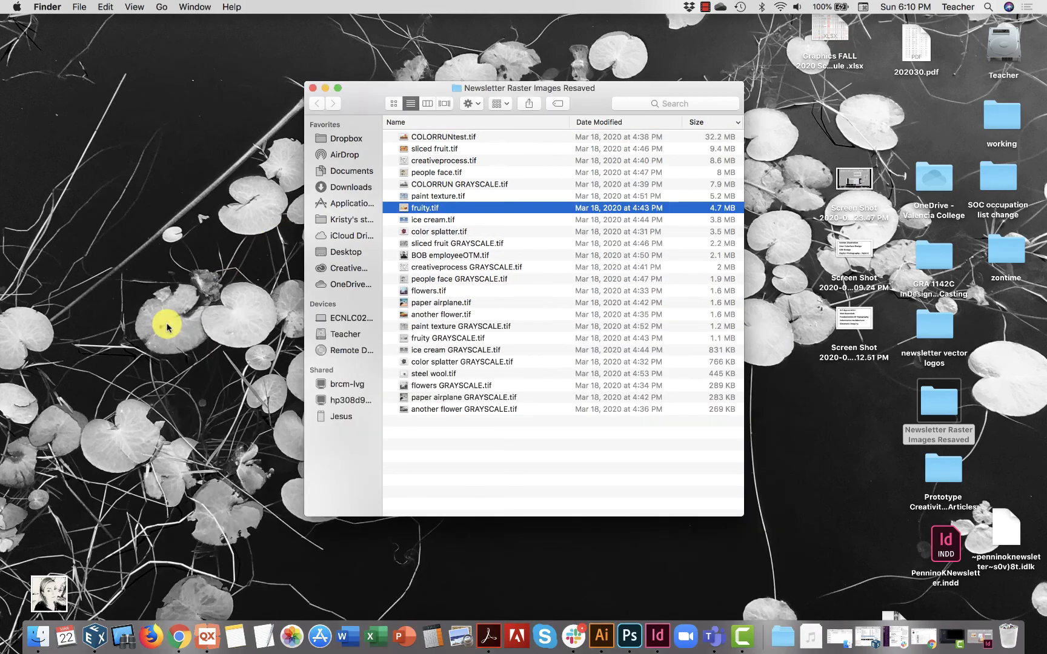
Return to the newsletter in InDesign and move the Links list beside the fruit image, hiding and reshowing its link information.
click(986, 647)
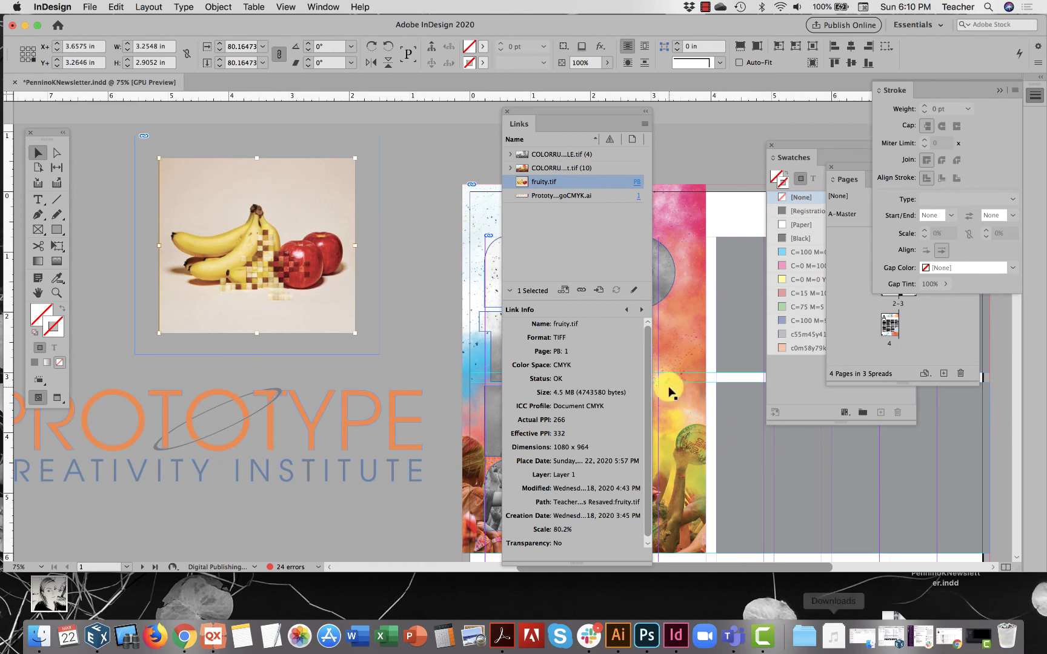
click(511, 297)
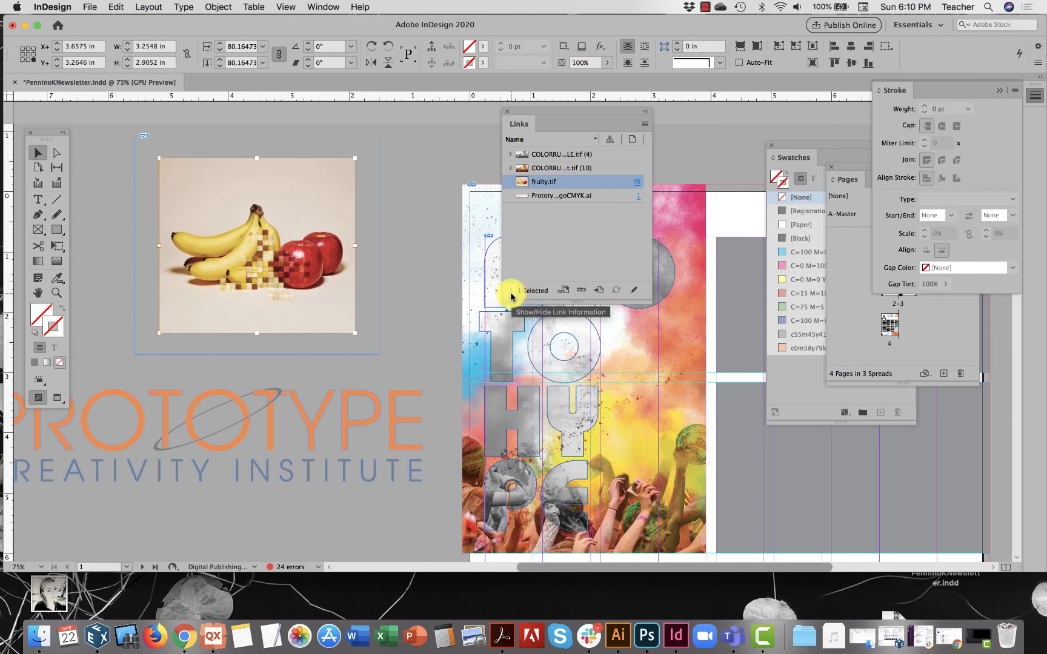
drag(580, 117, 432, 140)
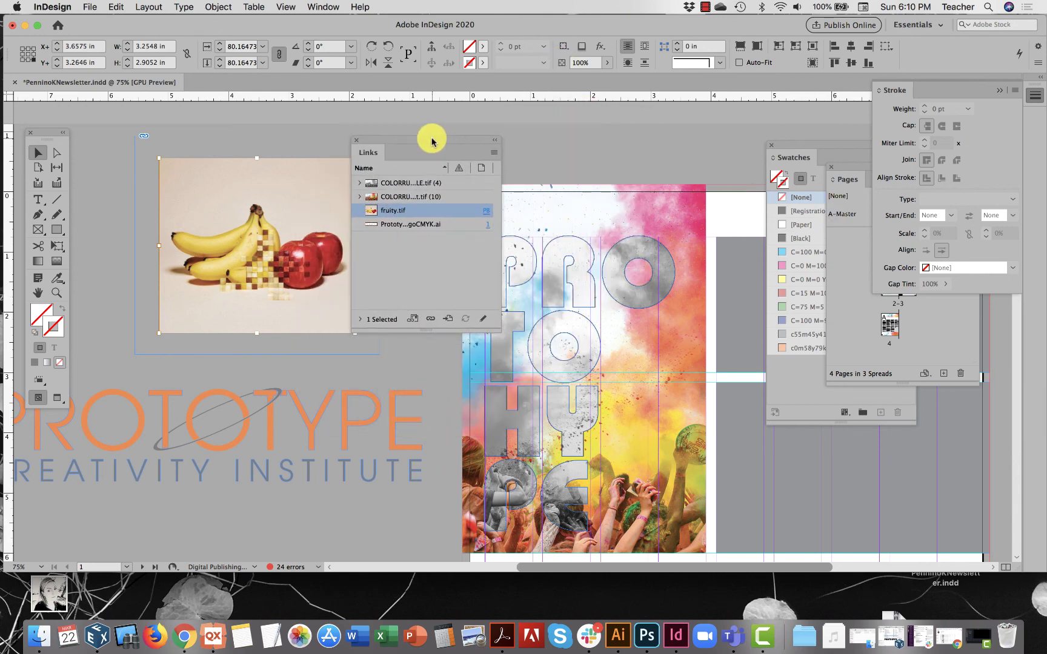
click(362, 321)
Compare the link information of the COLORRUN images and fruity.tif, and move the Links list away from the fruit image.
click(389, 198)
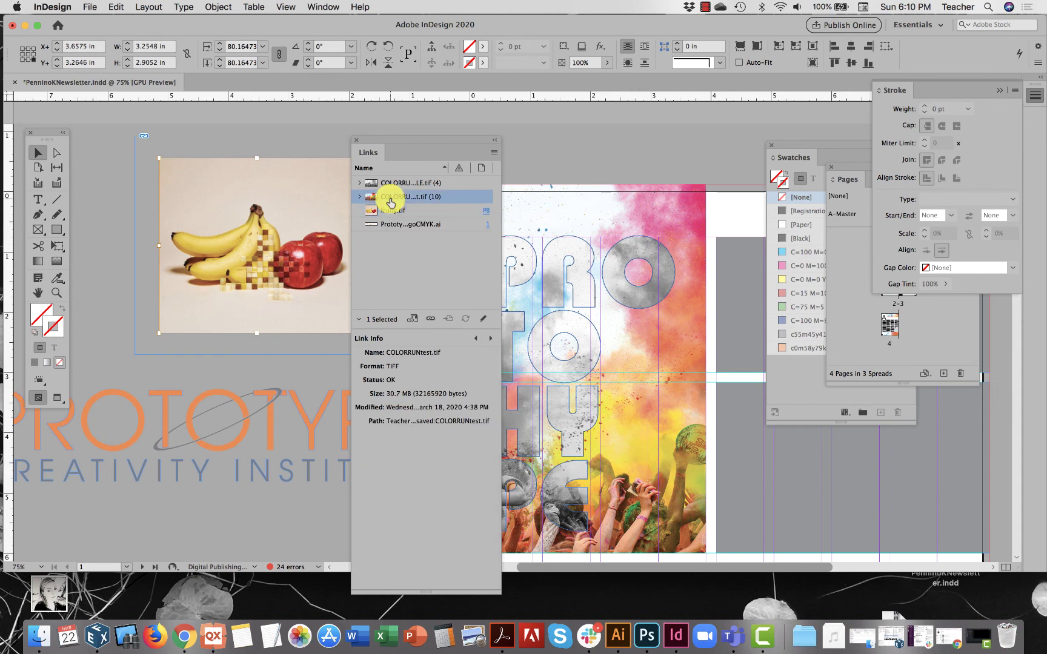
click(397, 183)
click(400, 197)
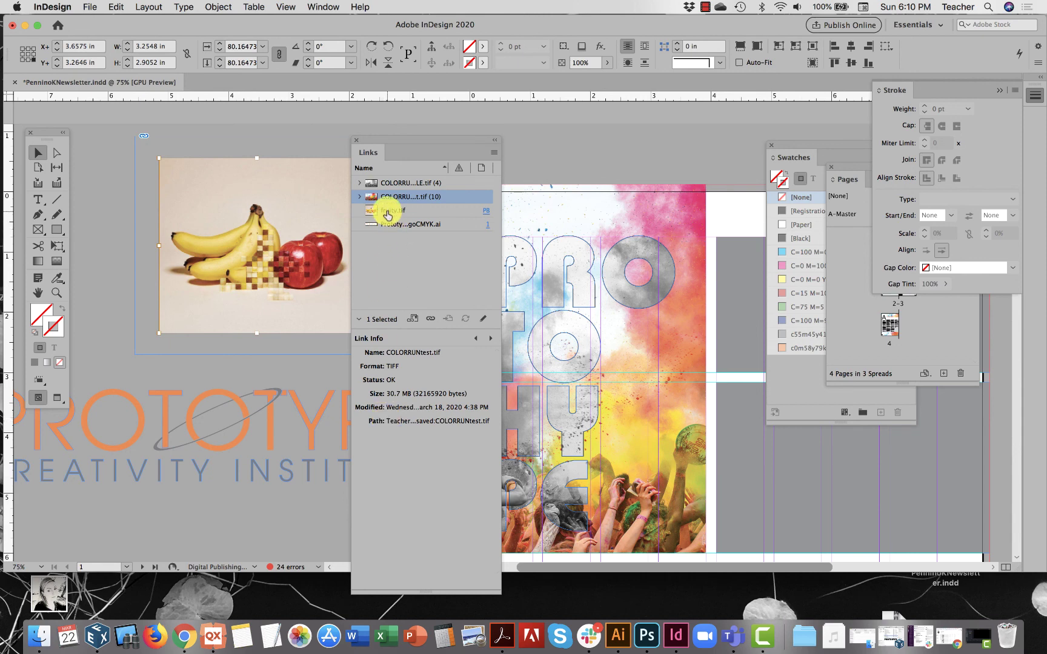
click(388, 212)
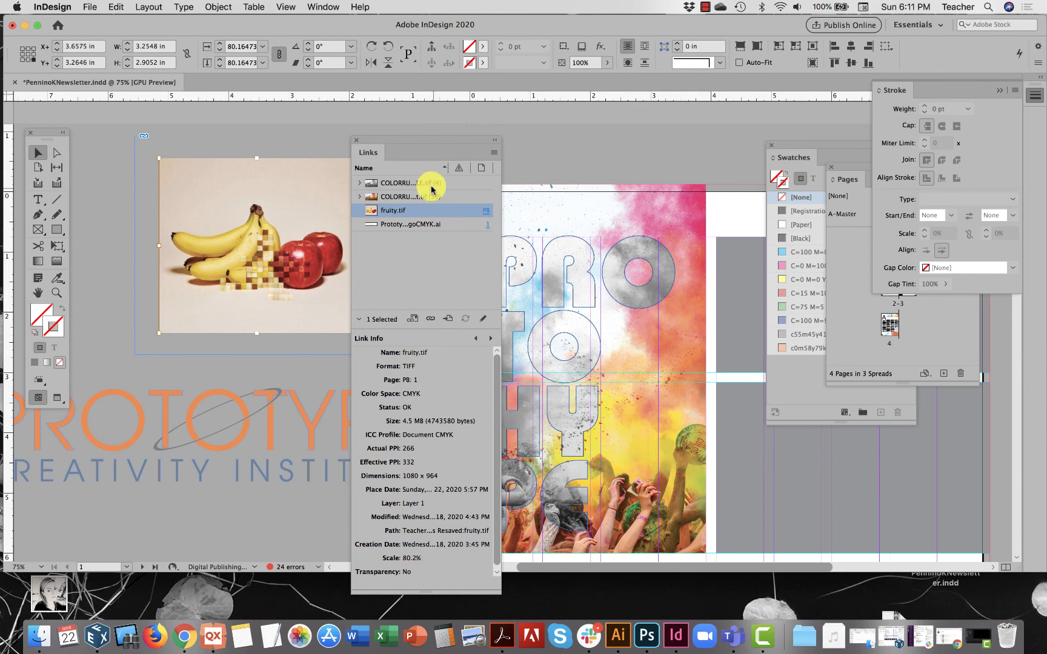
drag(411, 145, 678, 125)
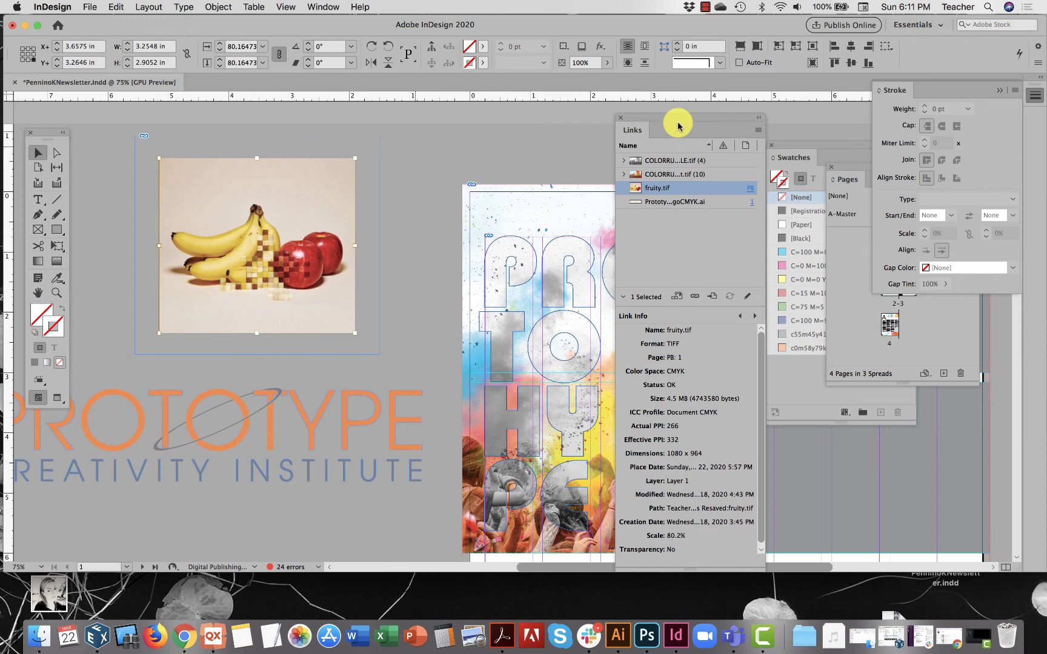